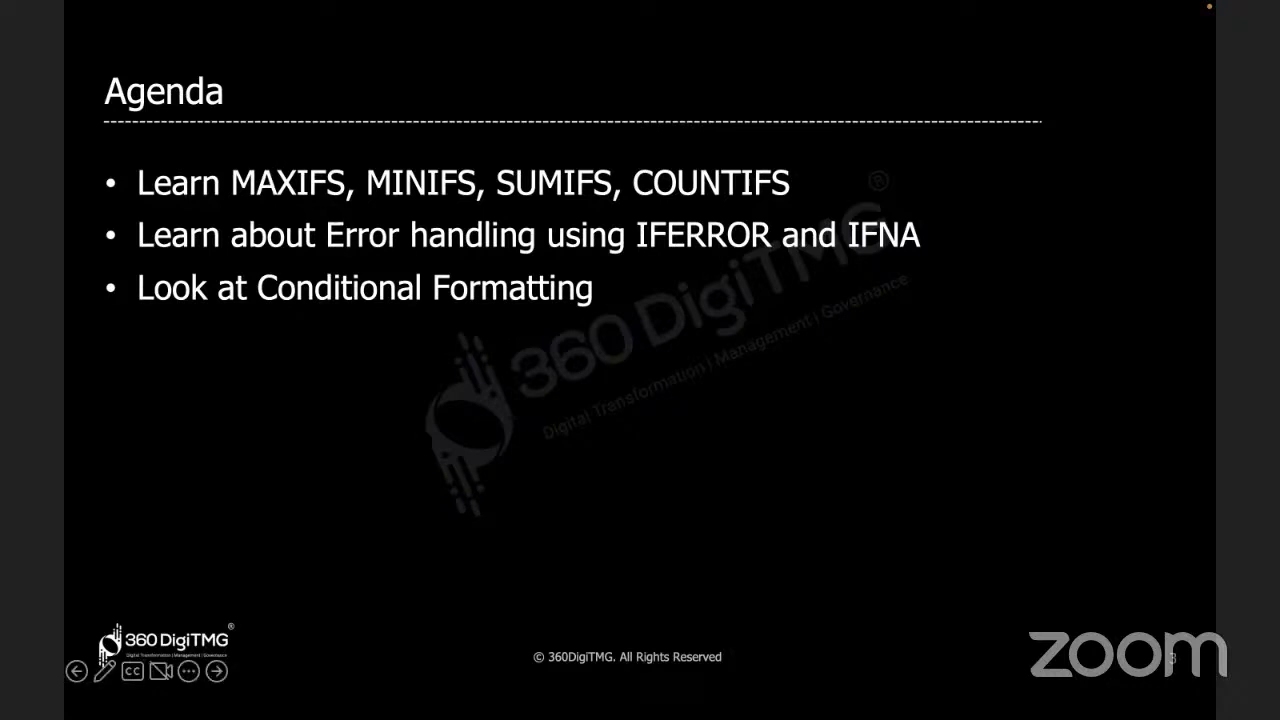
Bring up the app switcher over the presented Agenda slide on MAXIFS, MINIFS, SUMIFS and COUNTIFS.
{"action": "key", "text": "super+Tab"}
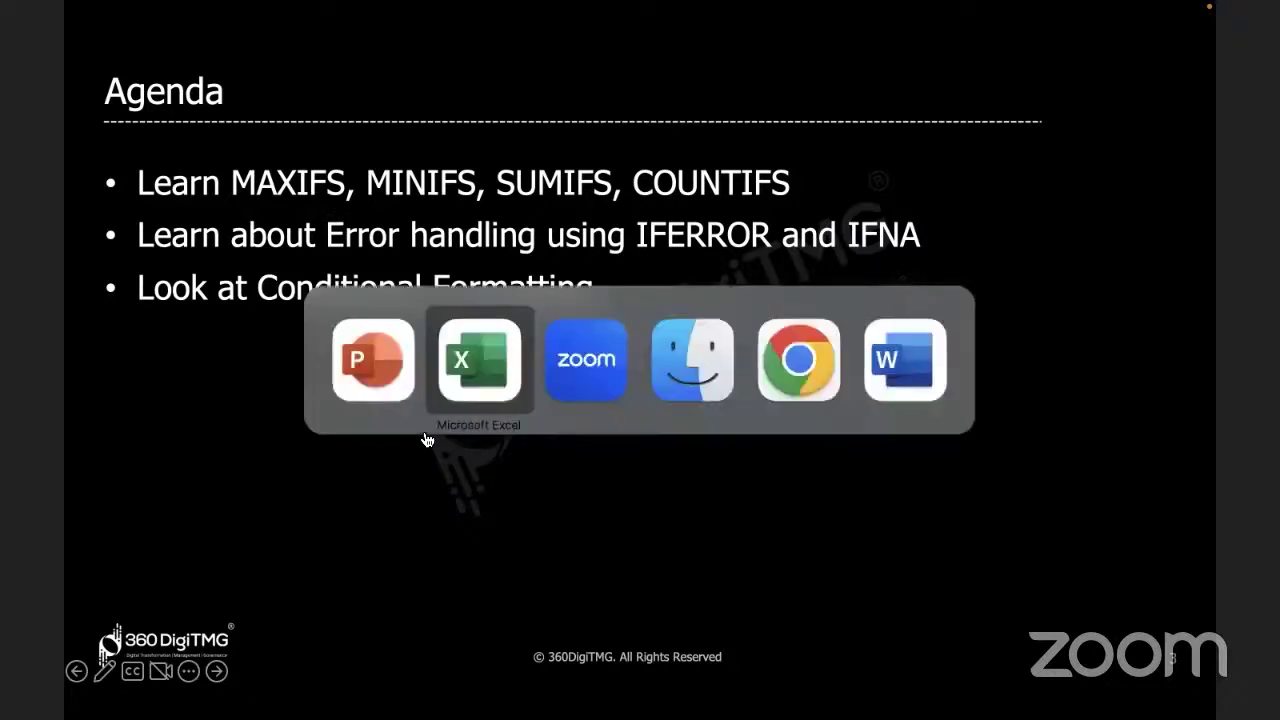
Switch to Finder and open Practice file for IFS functions.xlsx from the Excel Material folder.
{"action": "key", "text": "super+Tab"}
{"action": "key", "text": "super+Tab"}
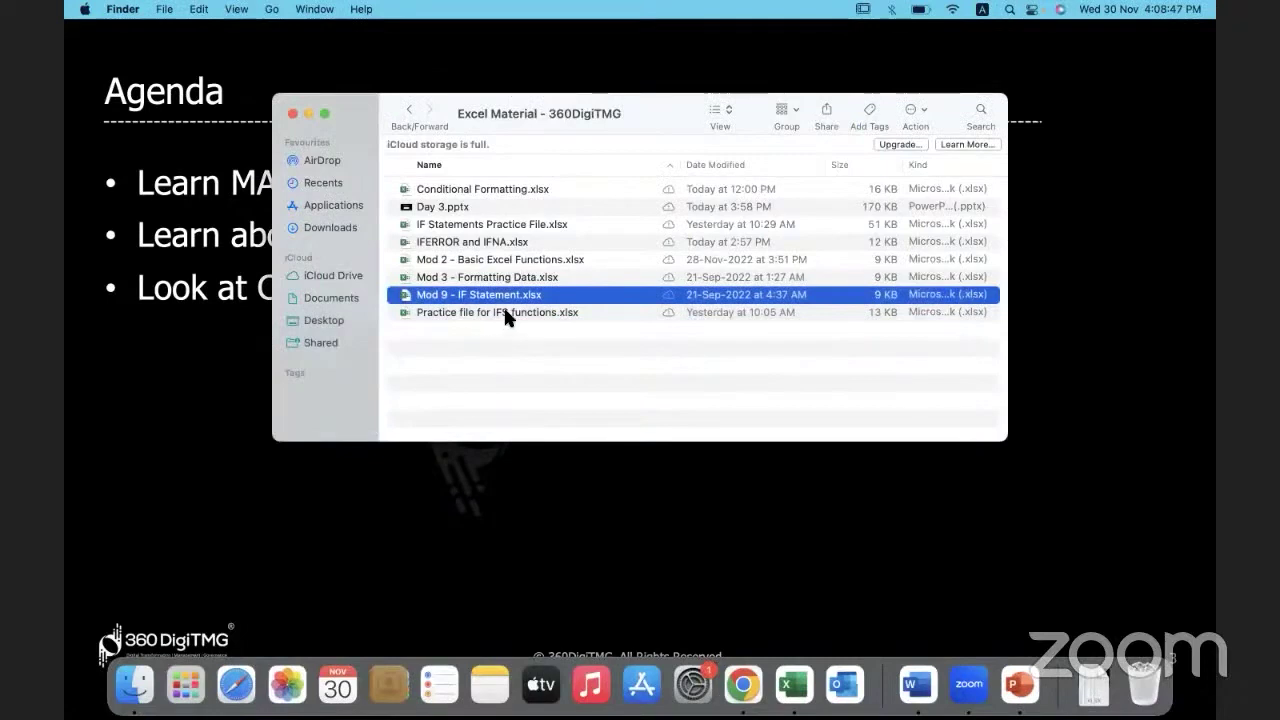
{"action": "left_click", "coordinate": [503, 312]}
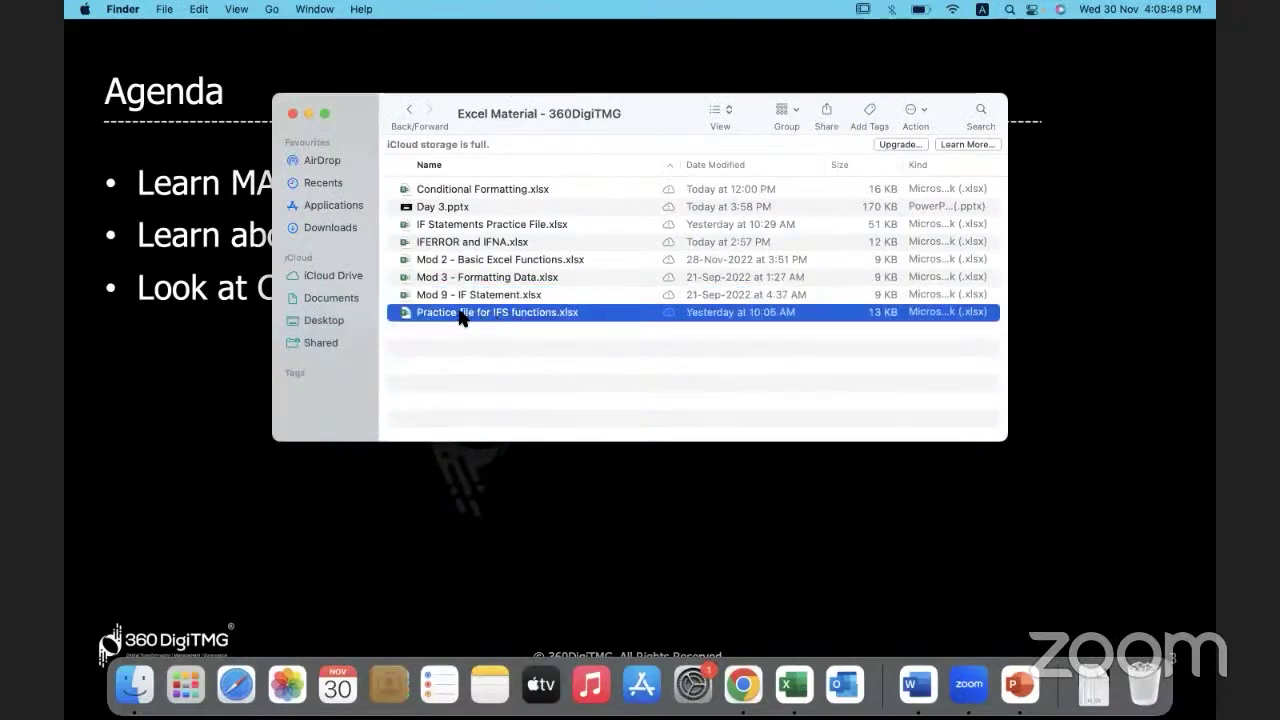
{"action": "double_click", "coordinate": [547, 314]}
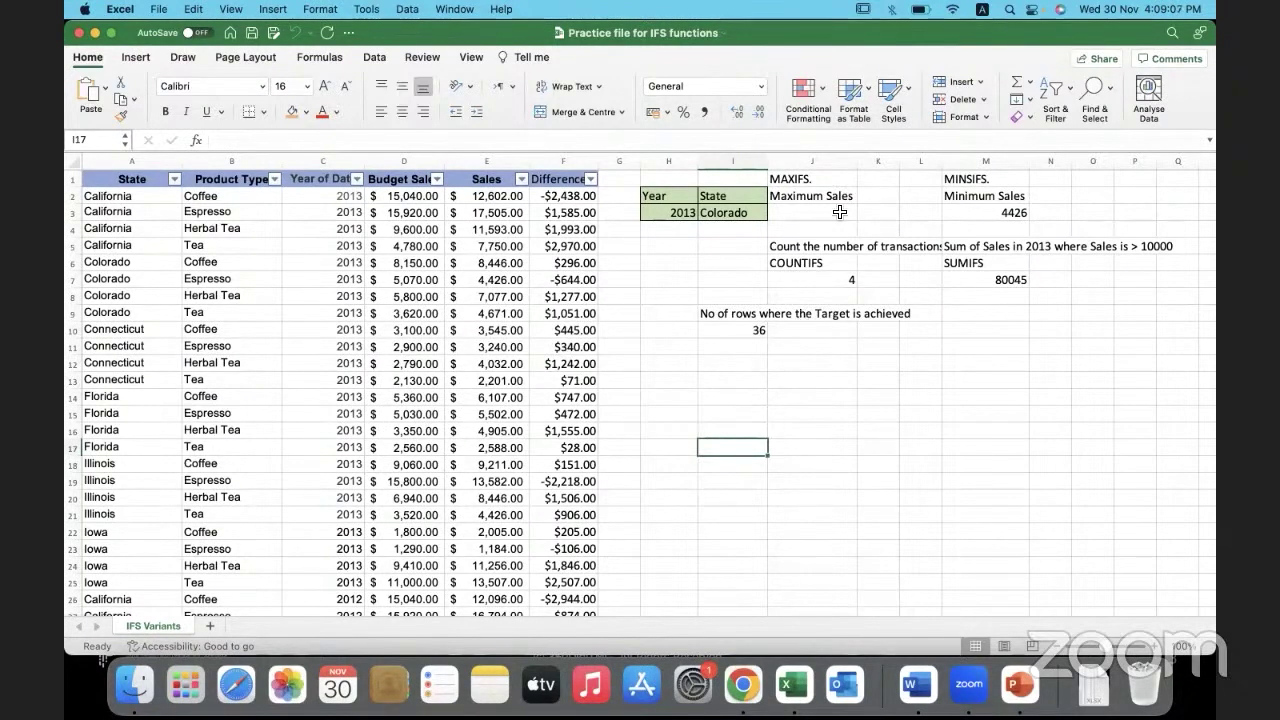
Select and copy the whole block of IFS example cells.
{"action": "left_click_drag", "start_coordinate": [828, 233], "coordinate": [1190, 294]}
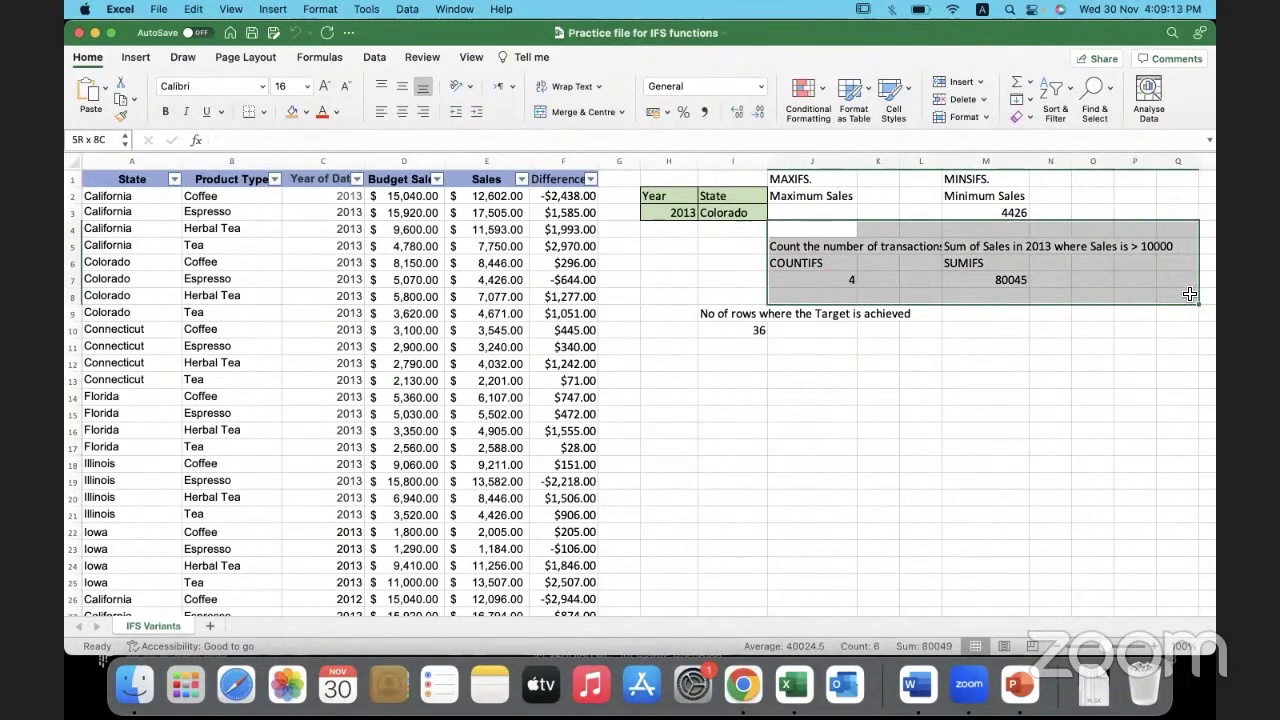
{"action": "left_click_drag", "start_coordinate": [1190, 294], "coordinate": [1190, 294]}
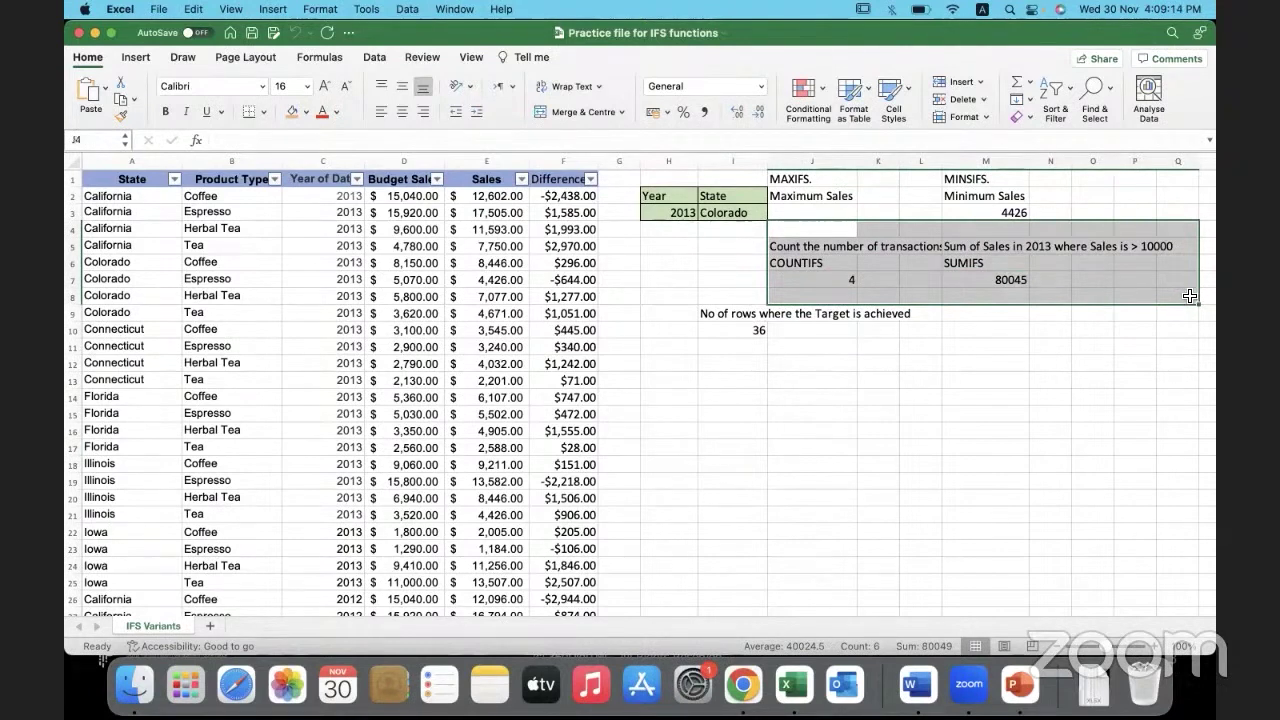
{"action": "left_click", "coordinate": [732, 280]}
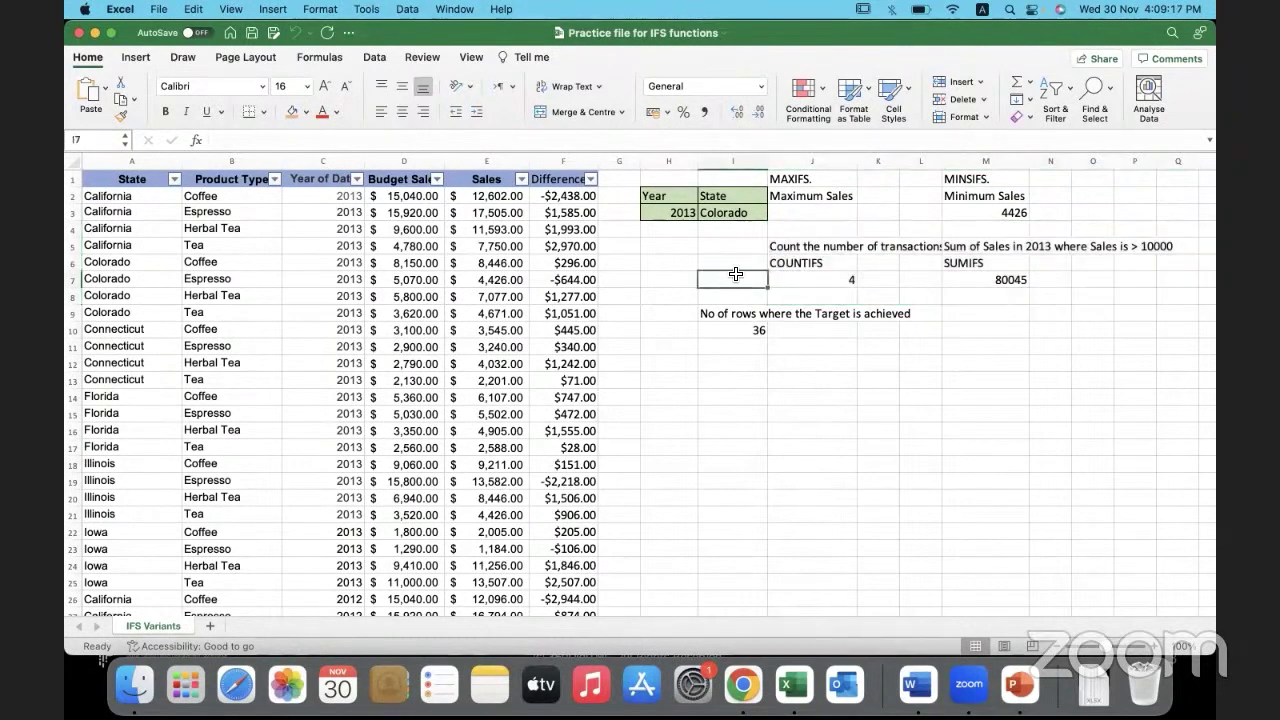
{"action": "left_click", "coordinate": [800, 217]}
{"action": "left_click_drag", "start_coordinate": [800, 179], "coordinate": [1143, 372]}
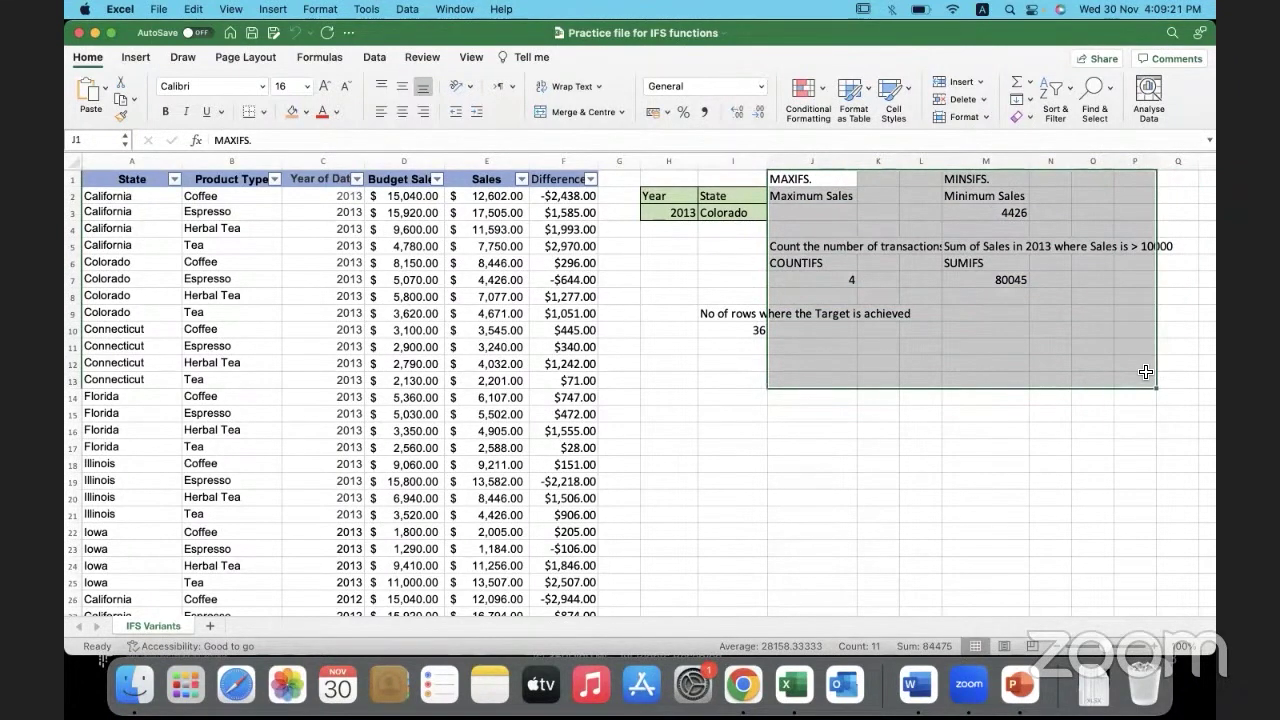
{"action": "key", "text": "super+c"}
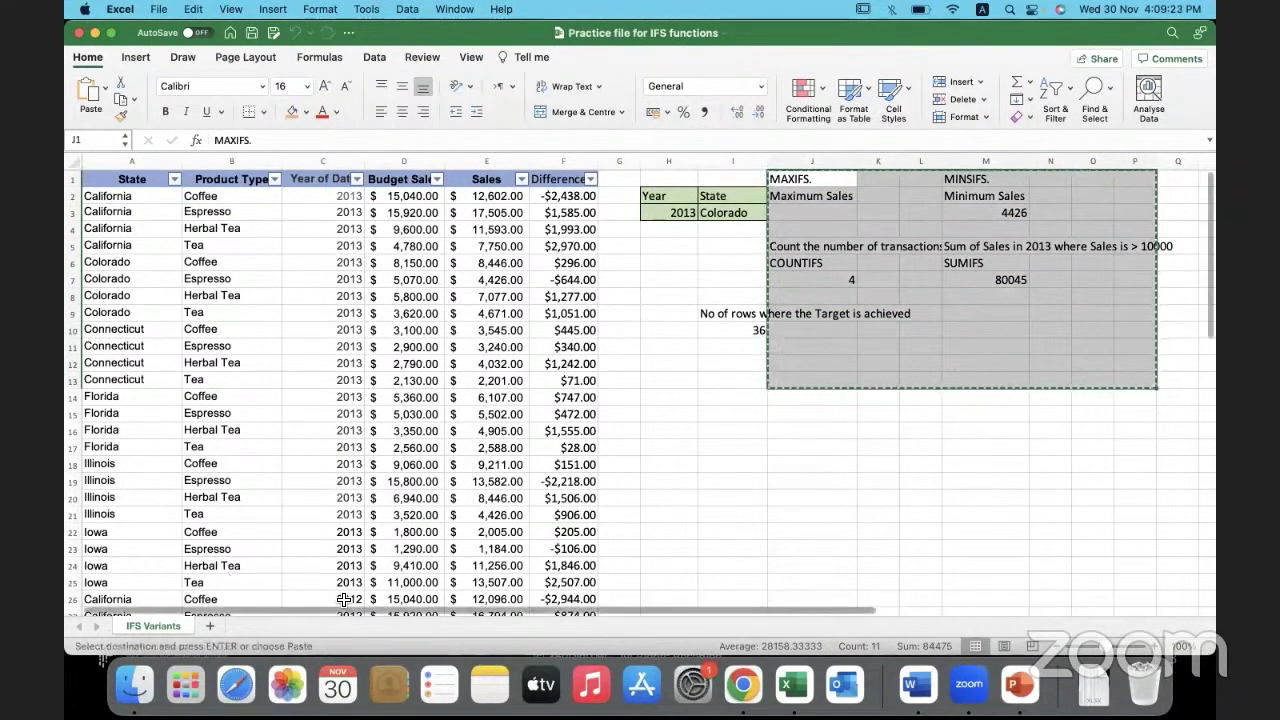
{"action": "left_click", "coordinate": [699, 446]}
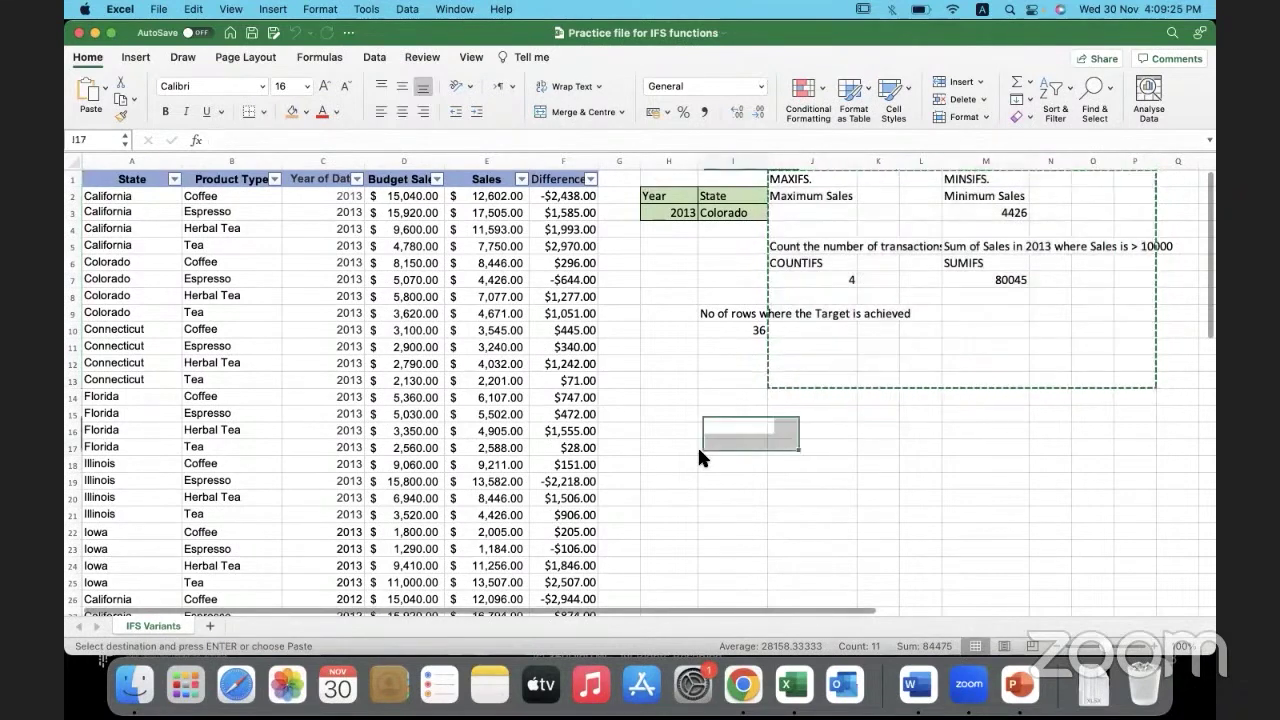
Clear the MINIFS example cells in column M.
{"action": "left_click", "coordinate": [875, 211]}
{"action": "left_click", "coordinate": [965, 210]}
{"action": "left_click_drag", "start_coordinate": [963, 179], "coordinate": [957, 208]}
{"action": "key", "text": "Delete"}
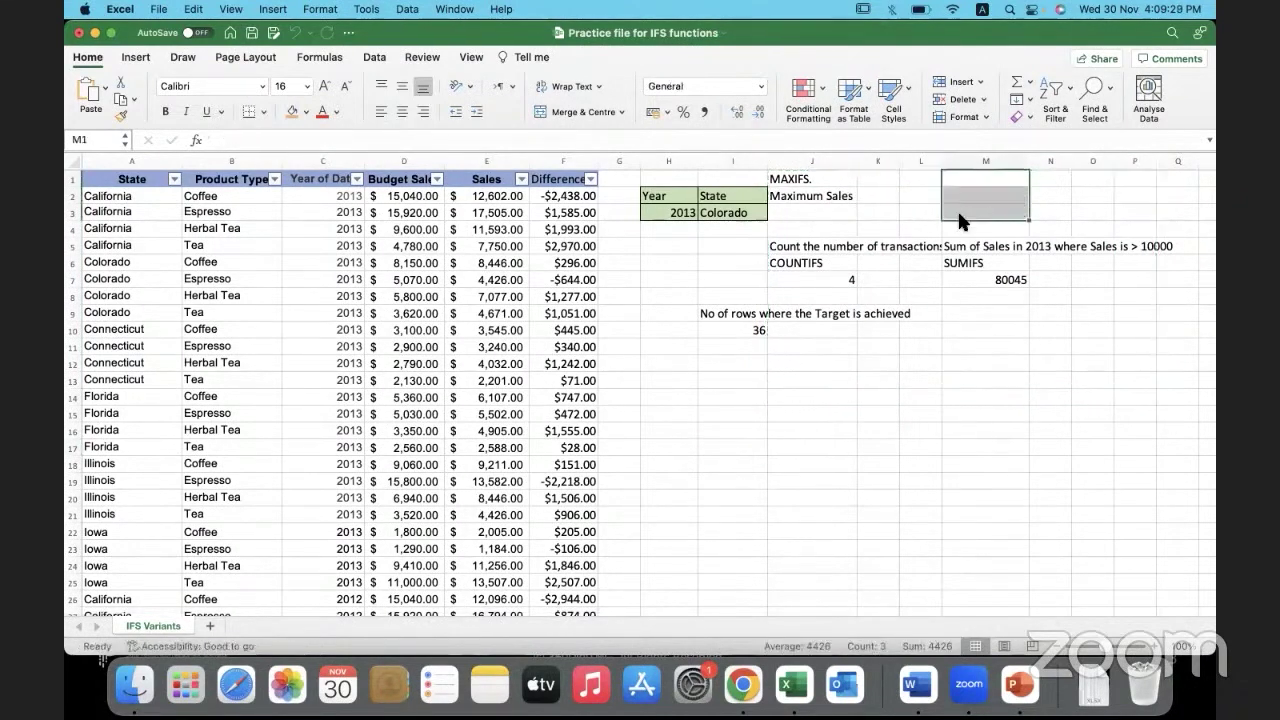
Copy the COUNTIFS and SUMIFS examples, then clear their results 4 and 80045.
{"action": "left_click_drag", "start_coordinate": [813, 248], "coordinate": [985, 298]}
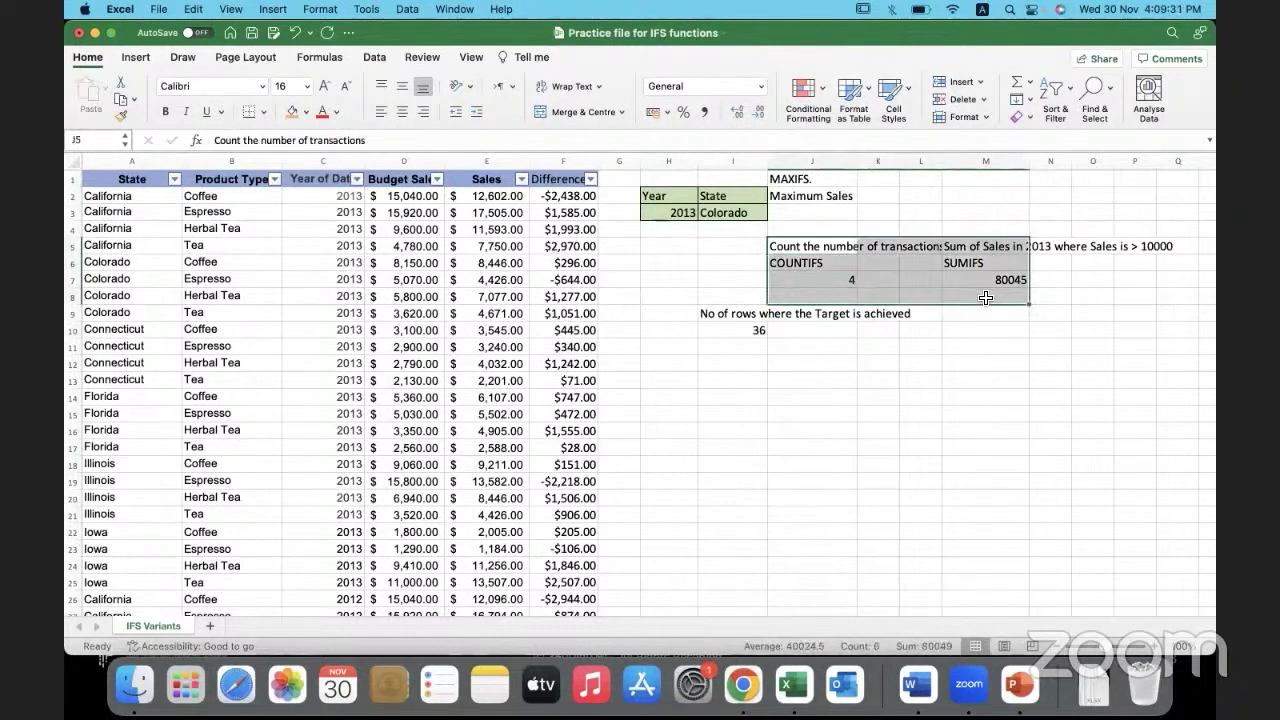
{"action": "key", "text": "super+c"}
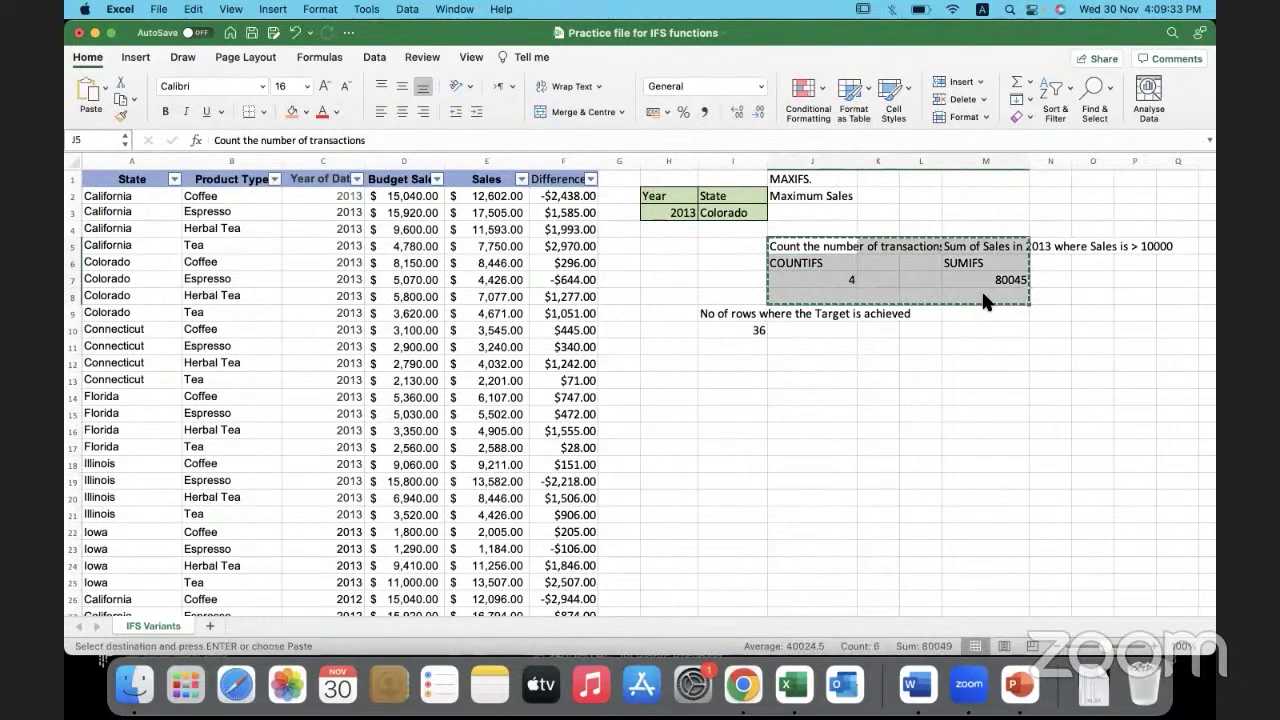
{"action": "left_click", "coordinate": [920, 313]}
{"action": "left_click_drag", "start_coordinate": [851, 281], "coordinate": [1005, 279]}
{"action": "key", "text": "Delete"}
Clear the COUNTIFS description and heading, and select the SUMIFS labels.
{"action": "left_click_drag", "start_coordinate": [800, 248], "coordinate": [800, 268]}
{"action": "key", "text": "Delete"}
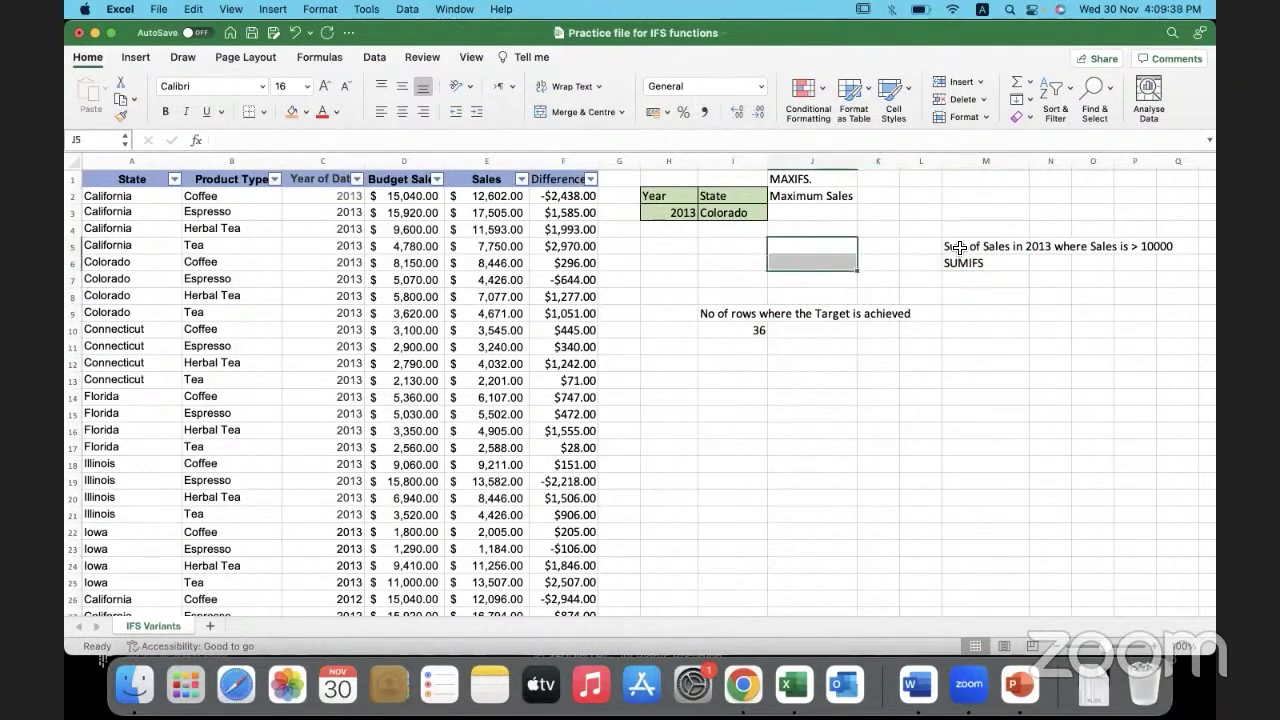
{"action": "left_click_drag", "start_coordinate": [959, 247], "coordinate": [718, 378]}
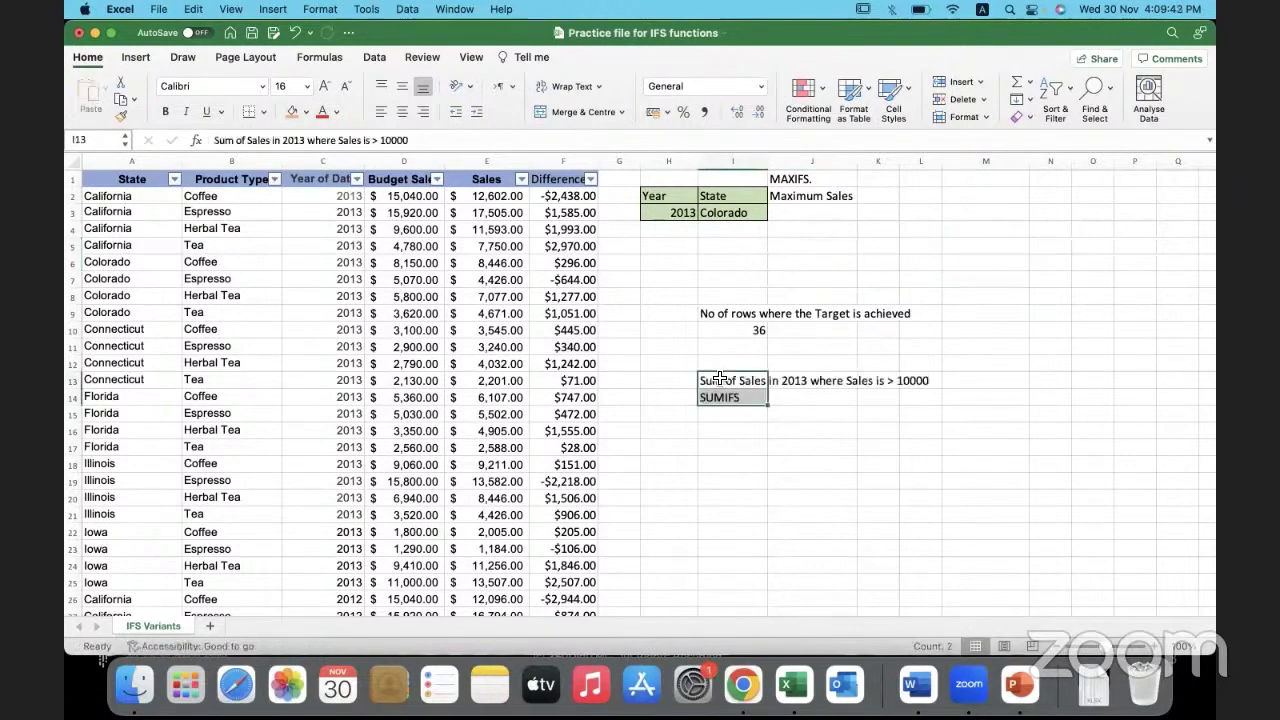
{"action": "left_click", "coordinate": [815, 198]}
{"action": "left_click", "coordinate": [696, 244]}
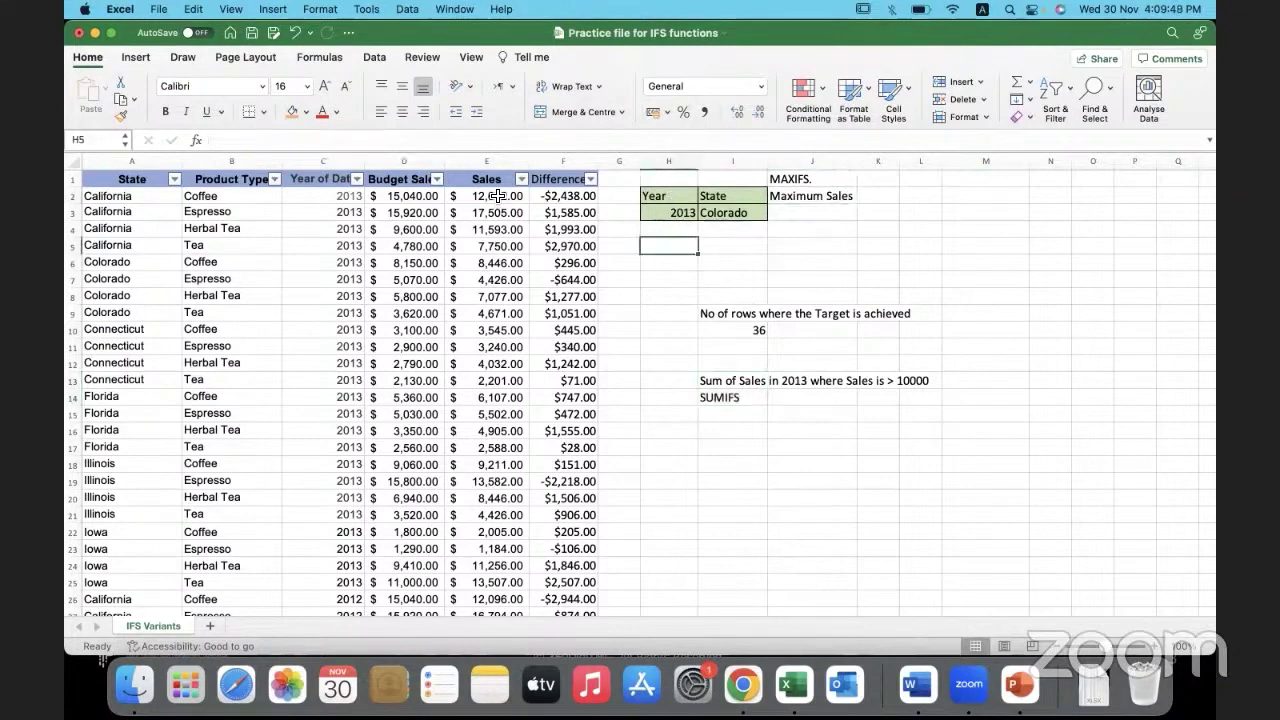
{"action": "left_click_drag", "start_coordinate": [497, 194], "coordinate": [497, 551]}
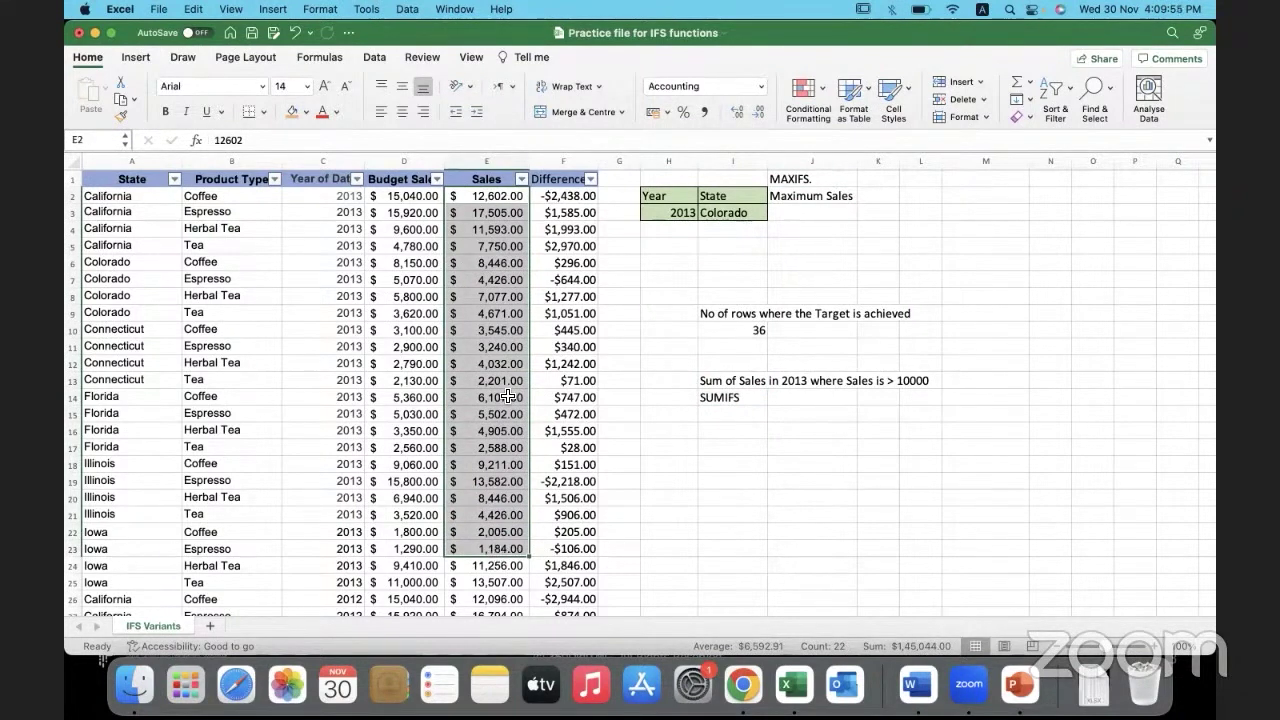
{"action": "left_click", "coordinate": [515, 366]}
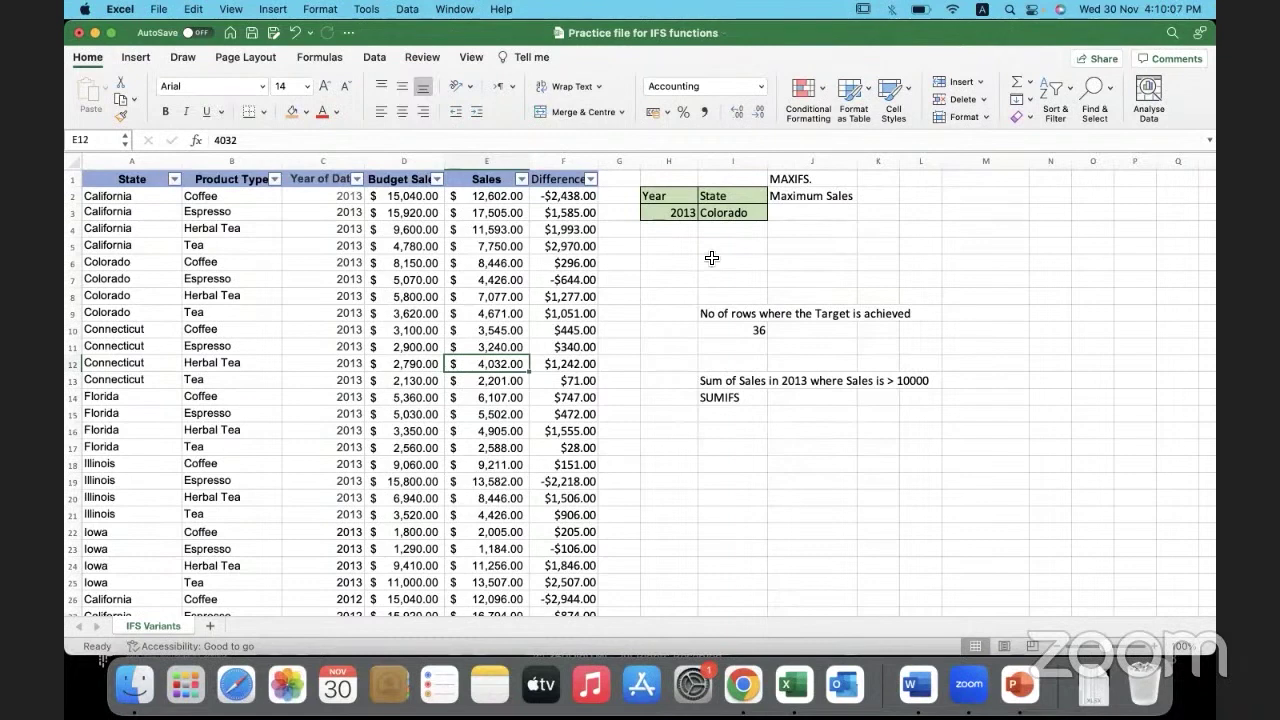
{"action": "left_click", "coordinate": [827, 179]}
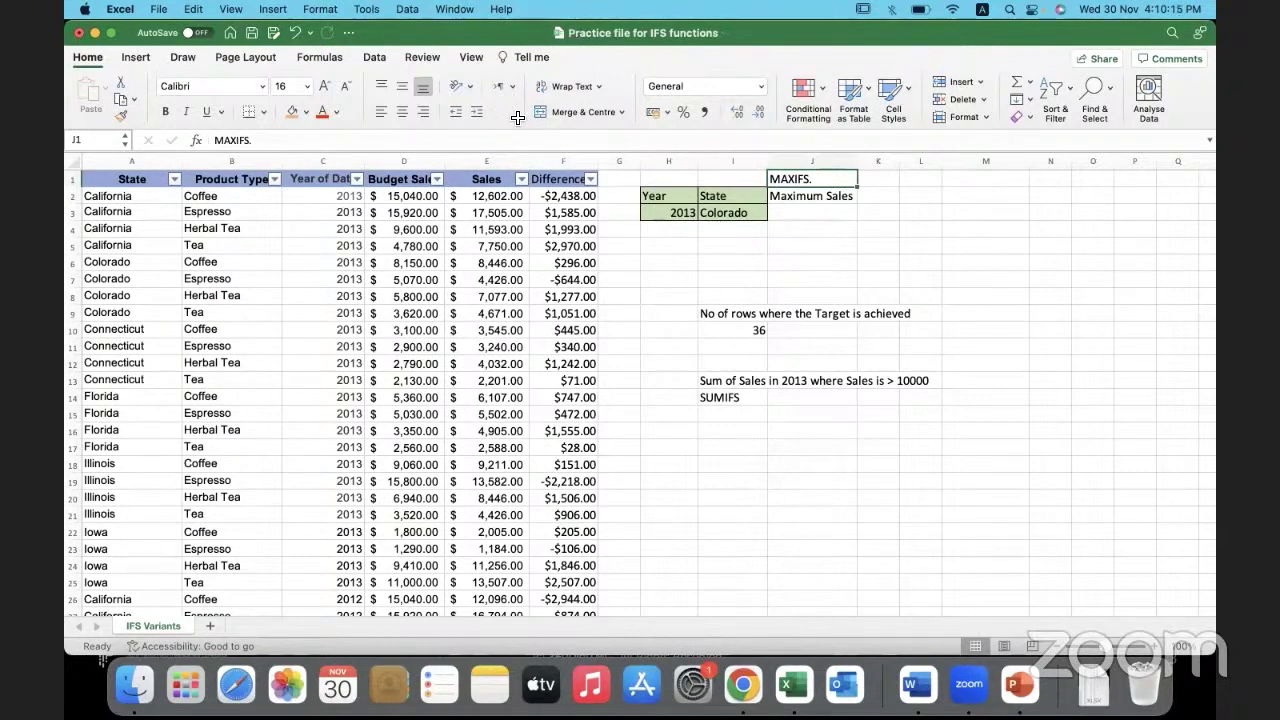
{"action": "left_click", "coordinate": [690, 213]}
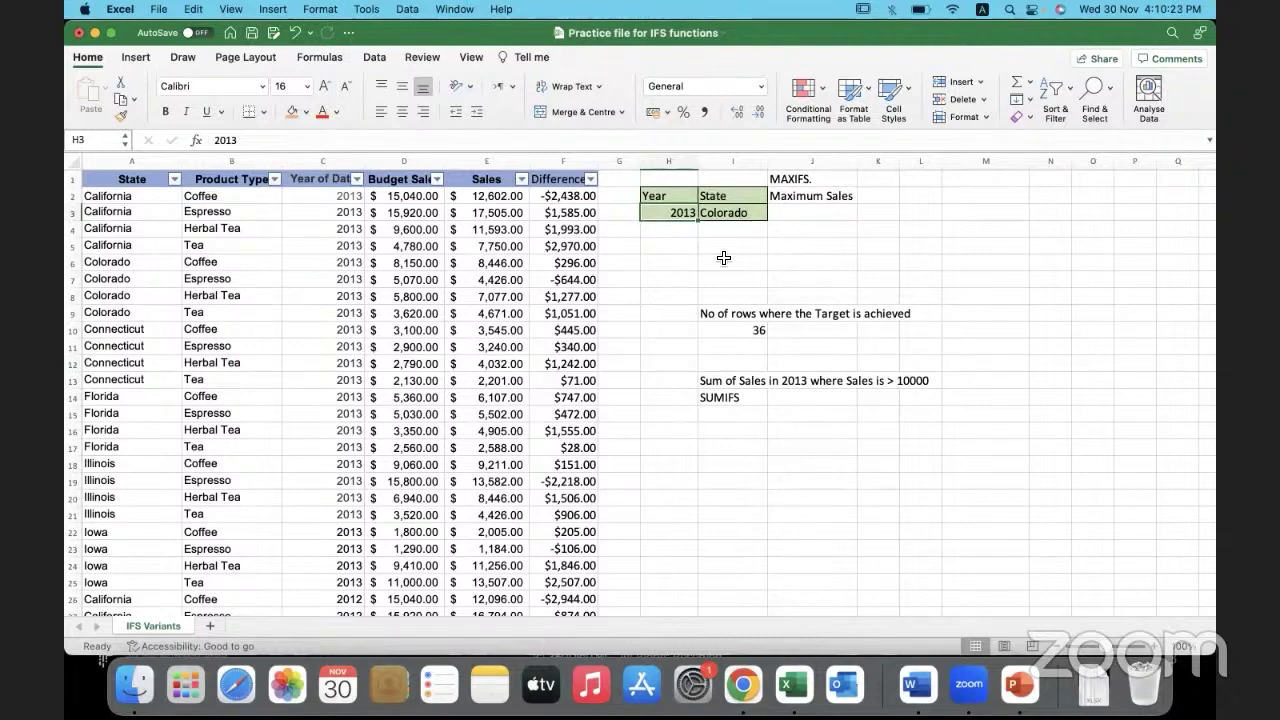
{"action": "left_click", "coordinate": [757, 218]}
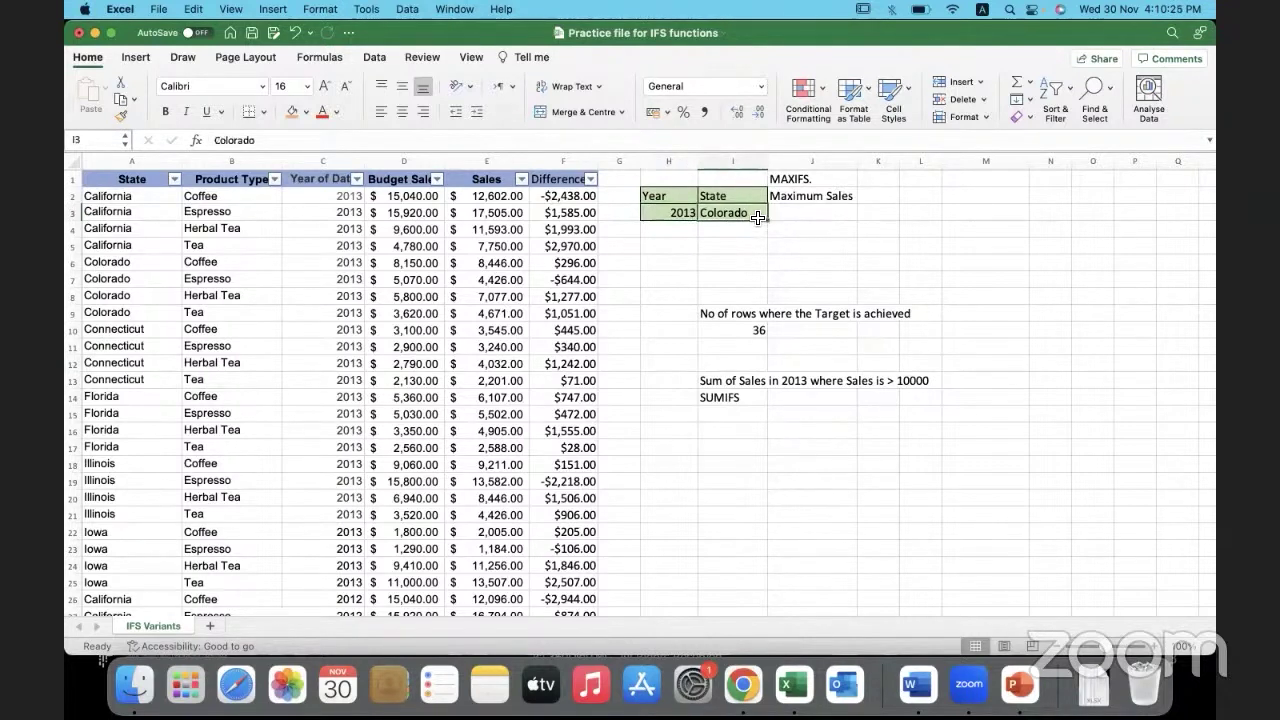
{"action": "left_click", "coordinate": [669, 214]}
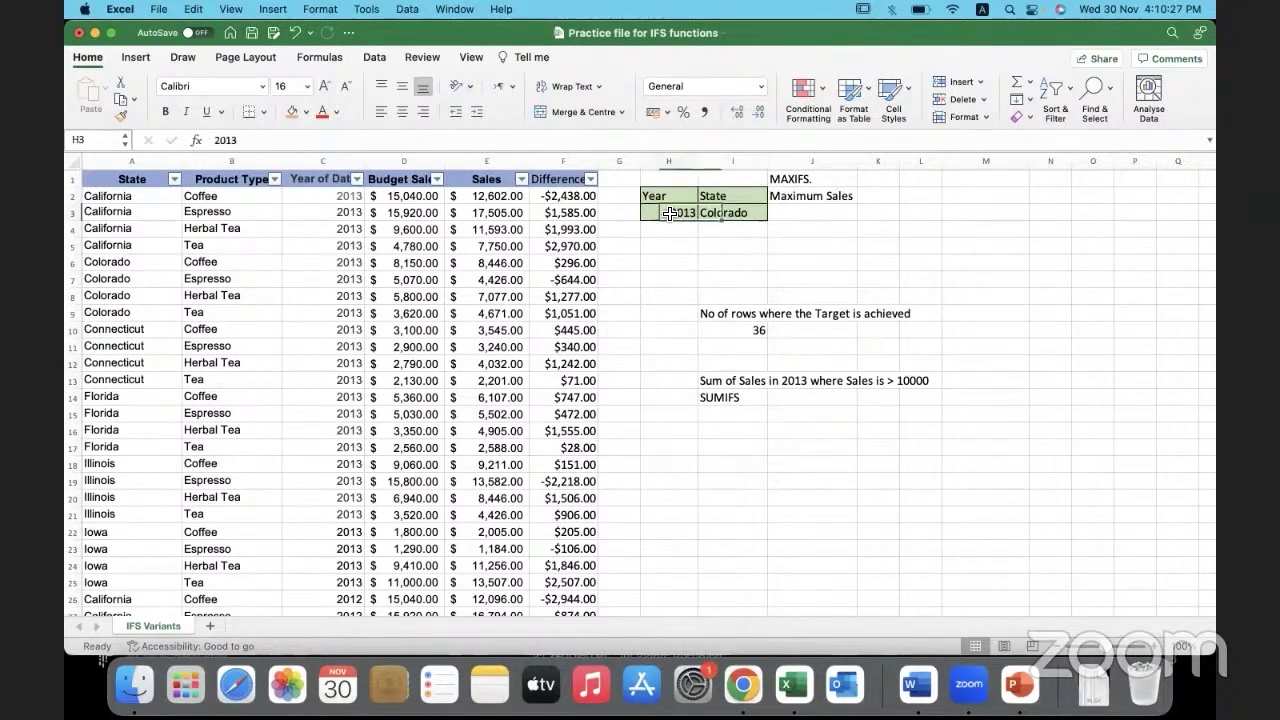
{"action": "left_click", "coordinate": [737, 213]}
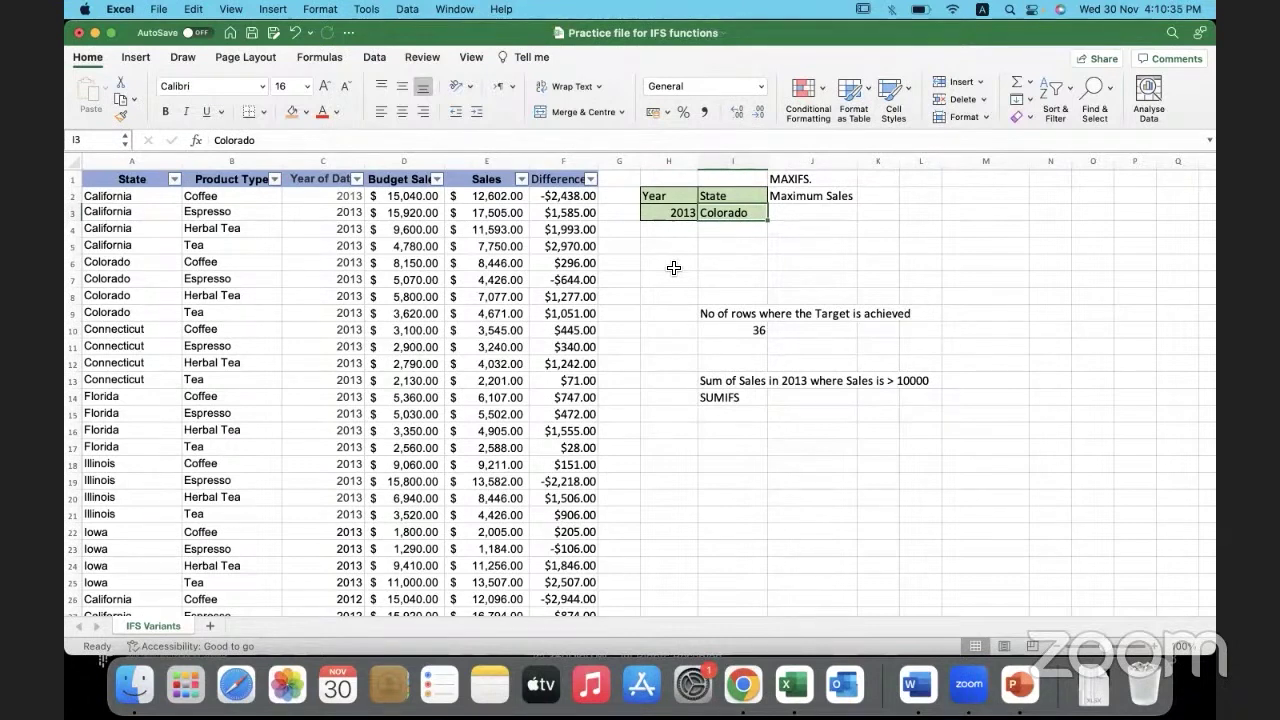
{"action": "left_click", "coordinate": [670, 213]}
{"action": "left_click_drag", "start_coordinate": [670, 213], "coordinate": [716, 213]}
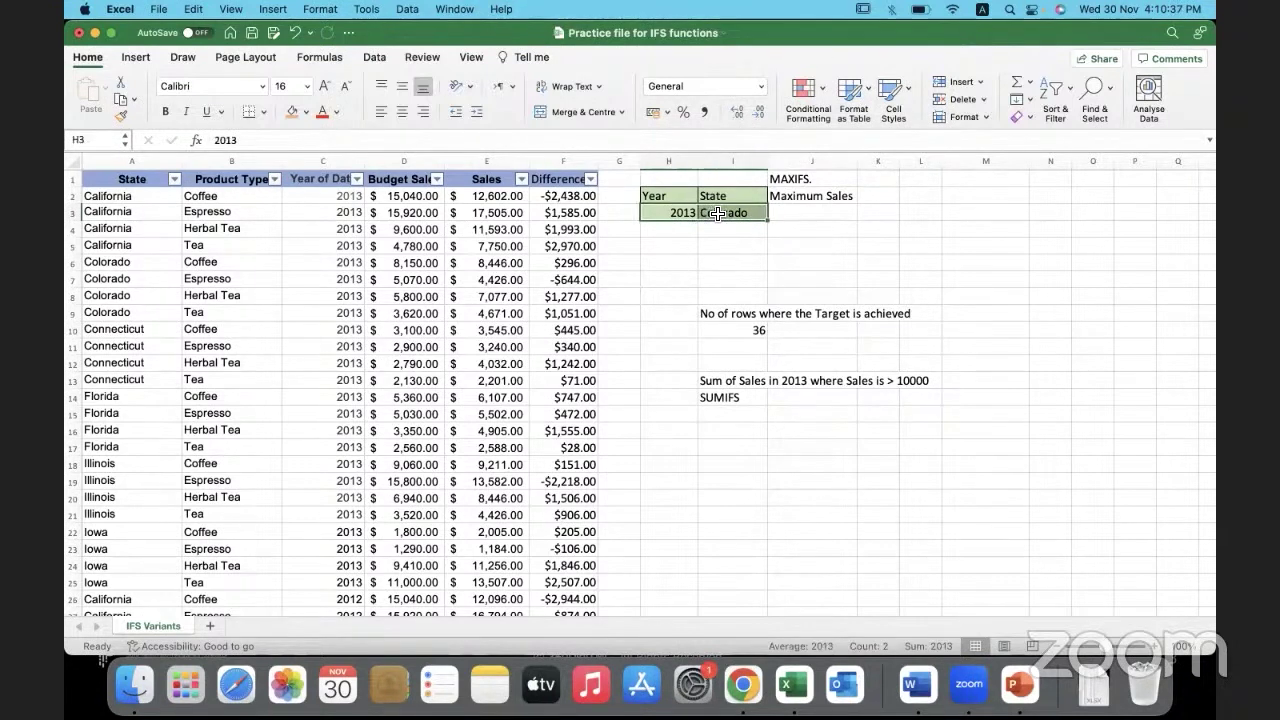
{"action": "left_click_drag", "start_coordinate": [305, 263], "coordinate": [144, 314]}
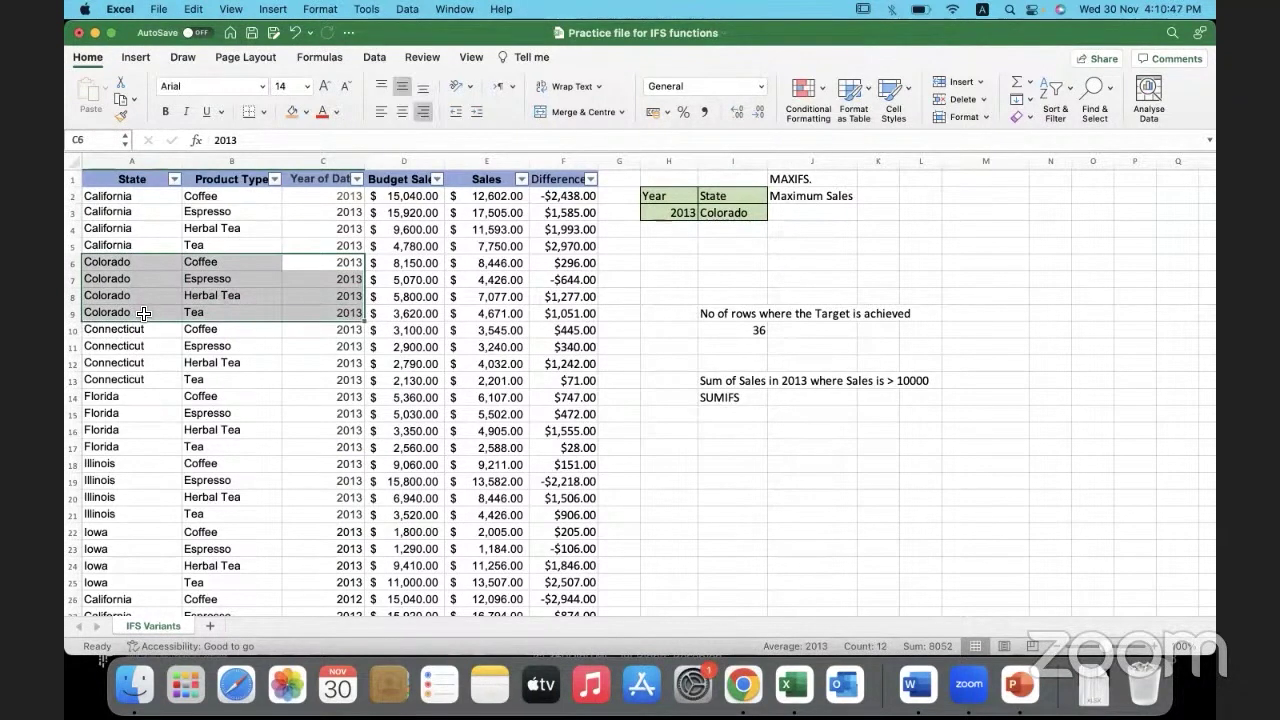
{"action": "left_click", "coordinate": [471, 268]}
{"action": "left_click_drag", "start_coordinate": [471, 268], "coordinate": [469, 316]}
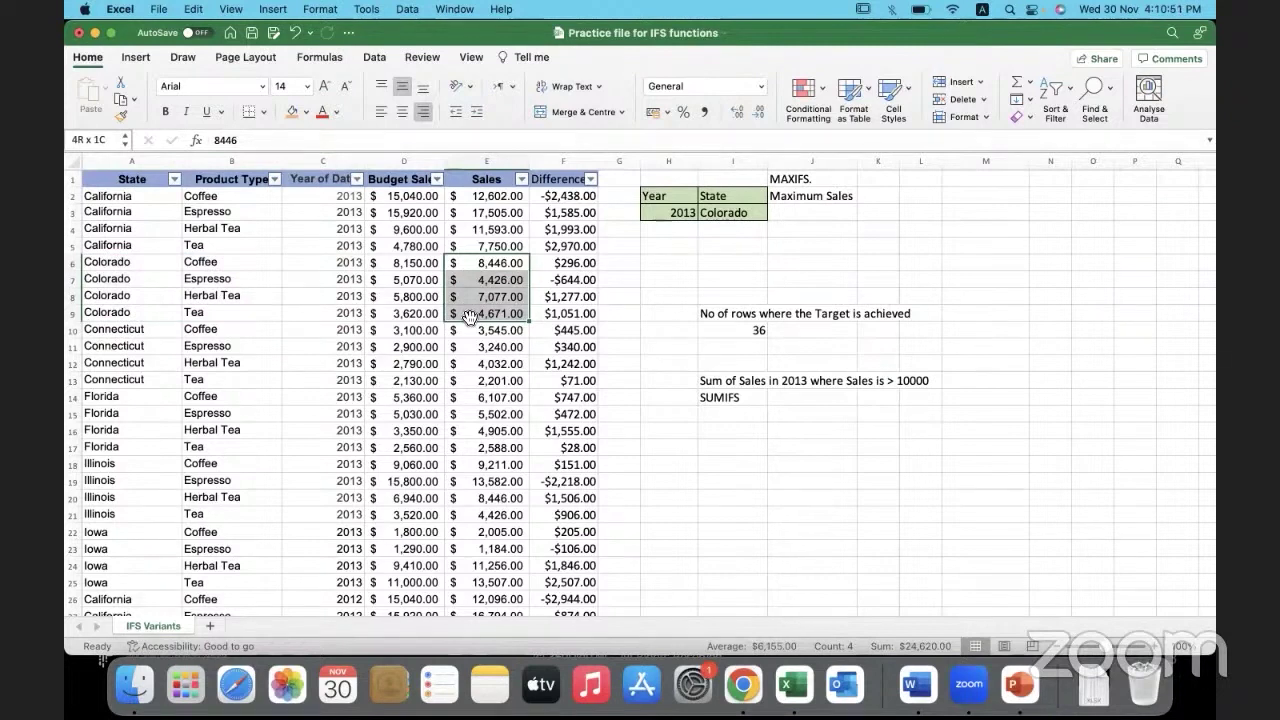
{"action": "left_click", "coordinate": [801, 213]}
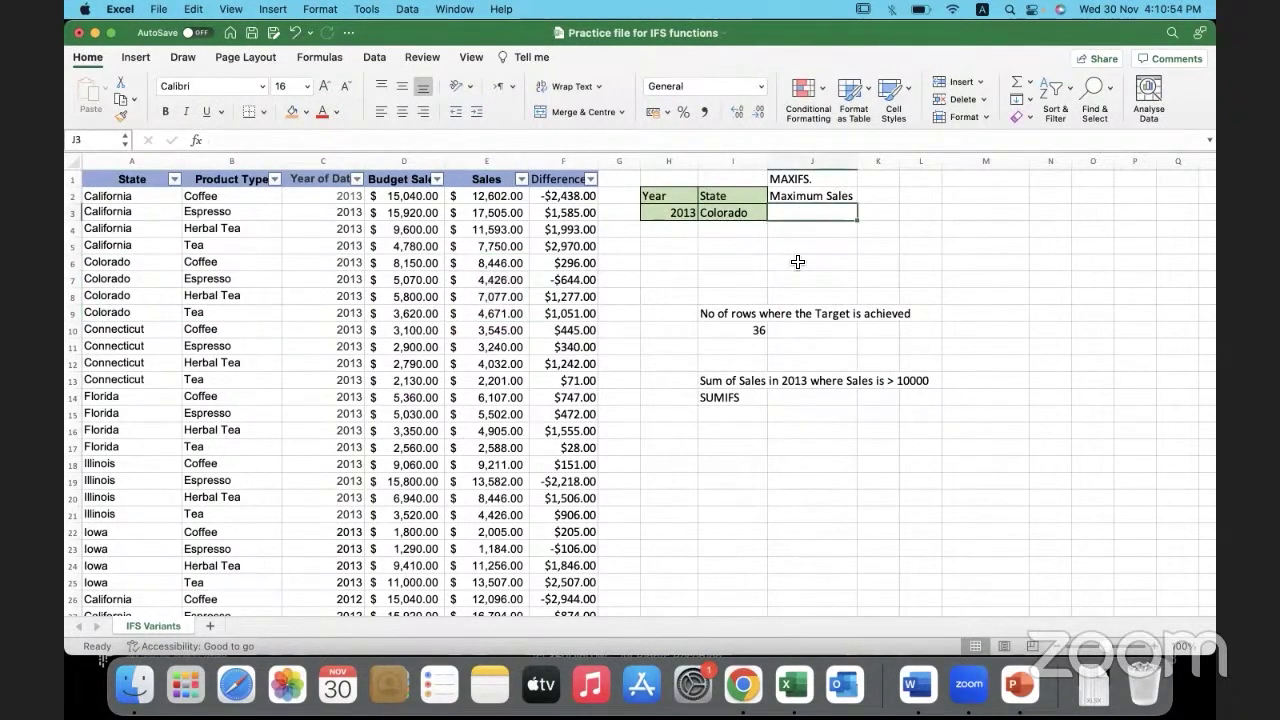
Start a MAXIFS formula in J3 with the Sales range E2:E49 as max_range.
{"action": "left_click", "coordinate": [1116, 648]}
{"action": "scroll", "coordinate": [900, 271], "scroll_direction": "right", "scroll_amount": 5}
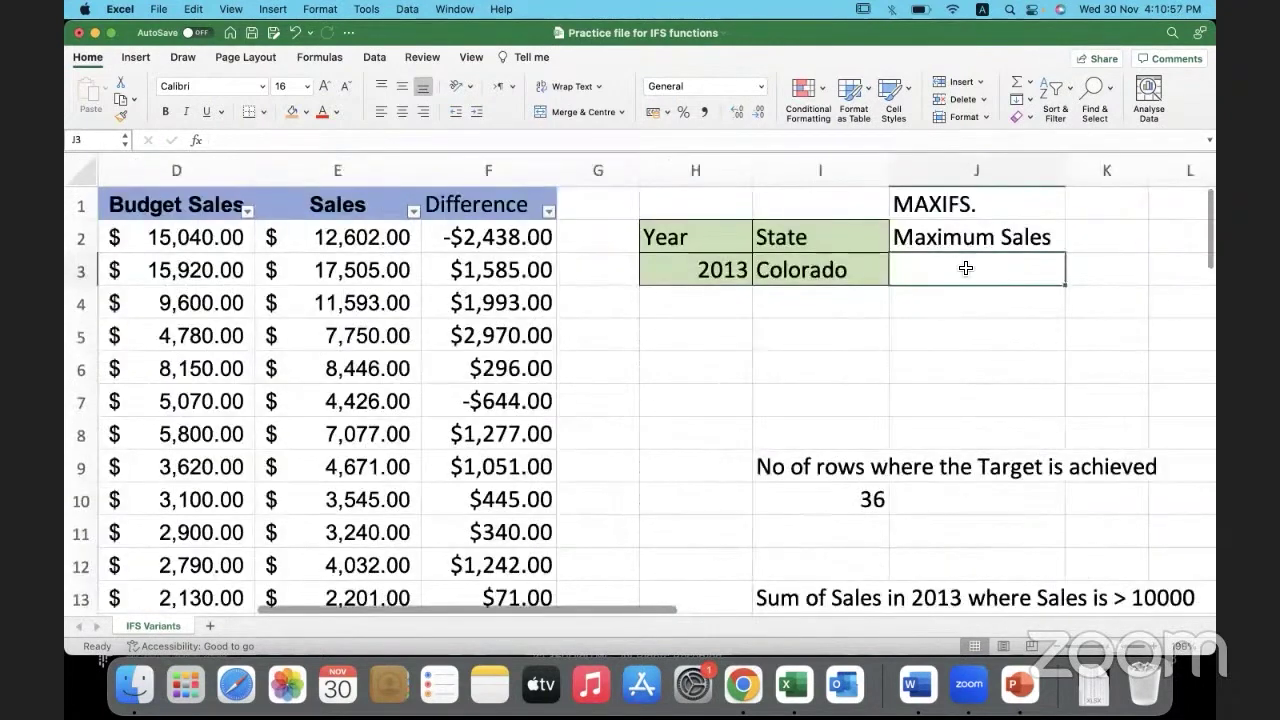
{"action": "type", "text": "="}
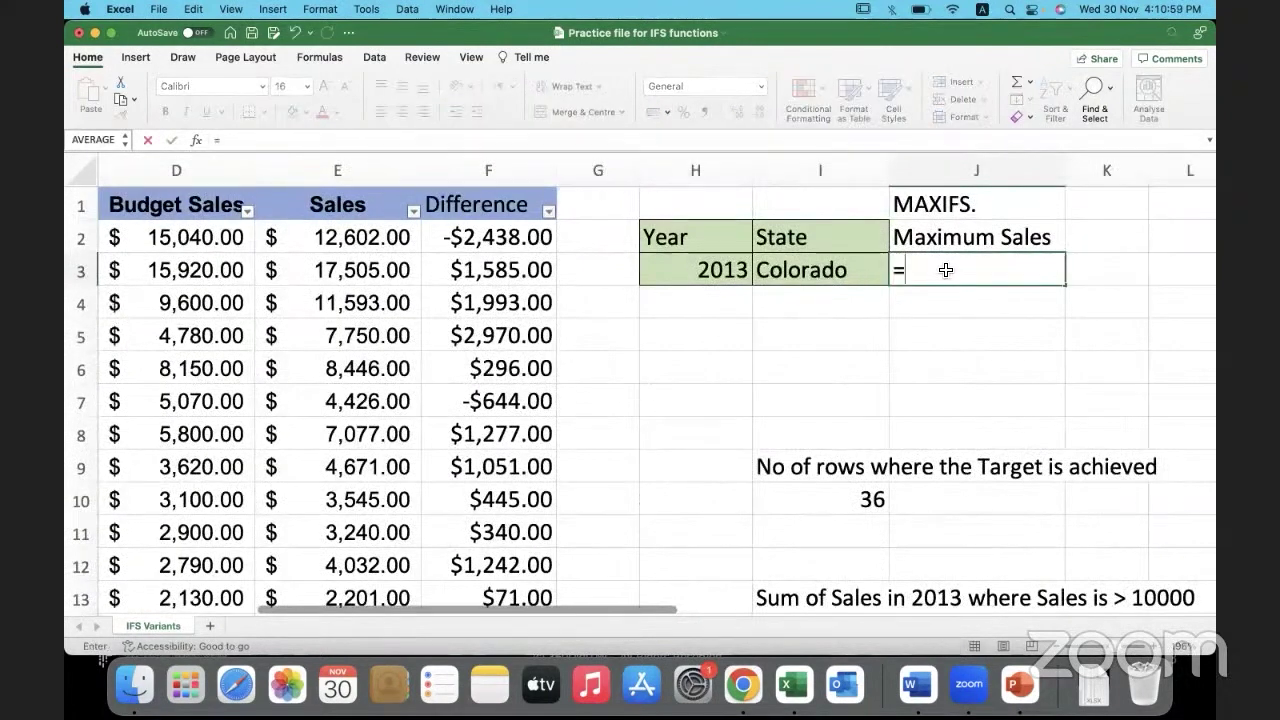
{"action": "type", "text": "MAX"}
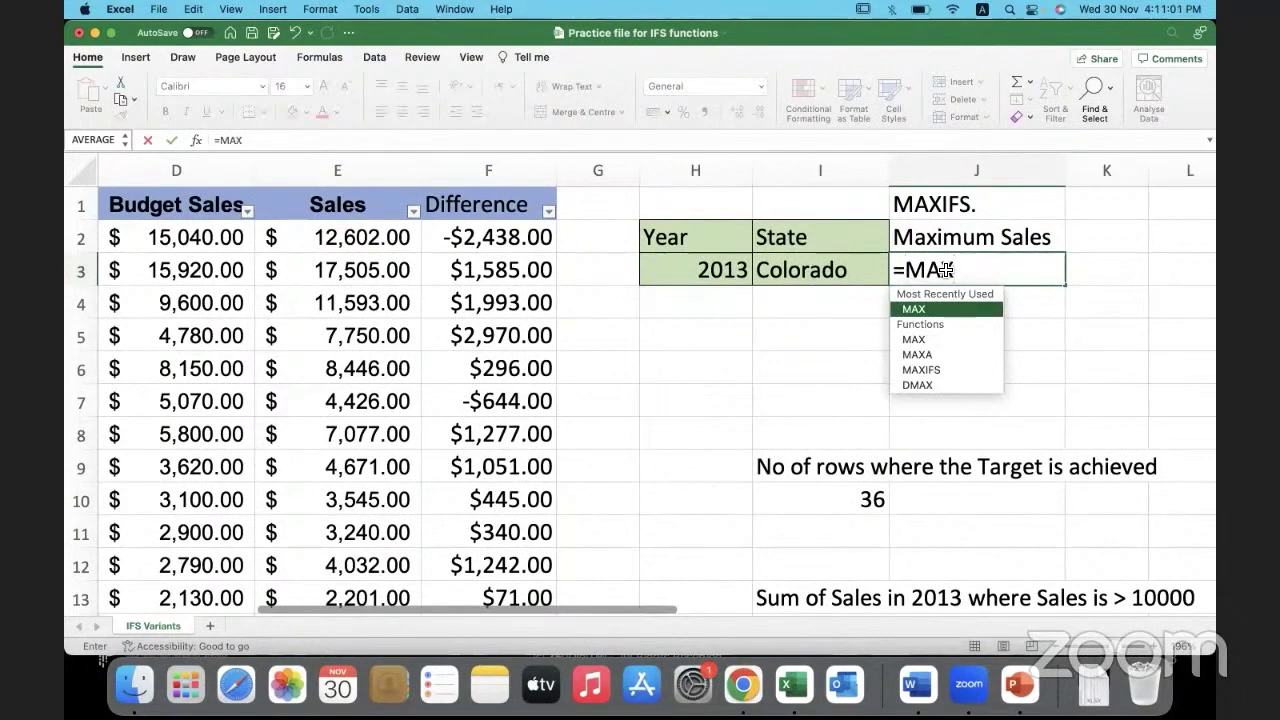
{"action": "double_click", "coordinate": [946, 371]}
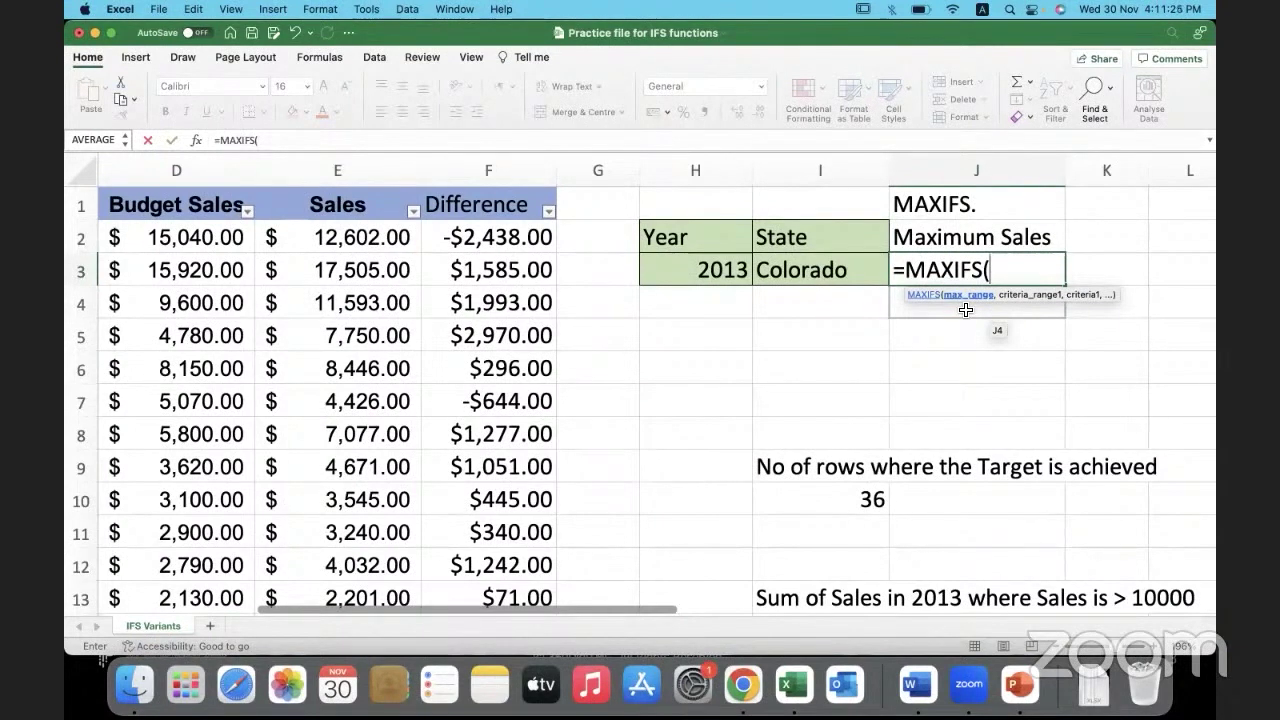
{"action": "left_click", "coordinate": [313, 240]}
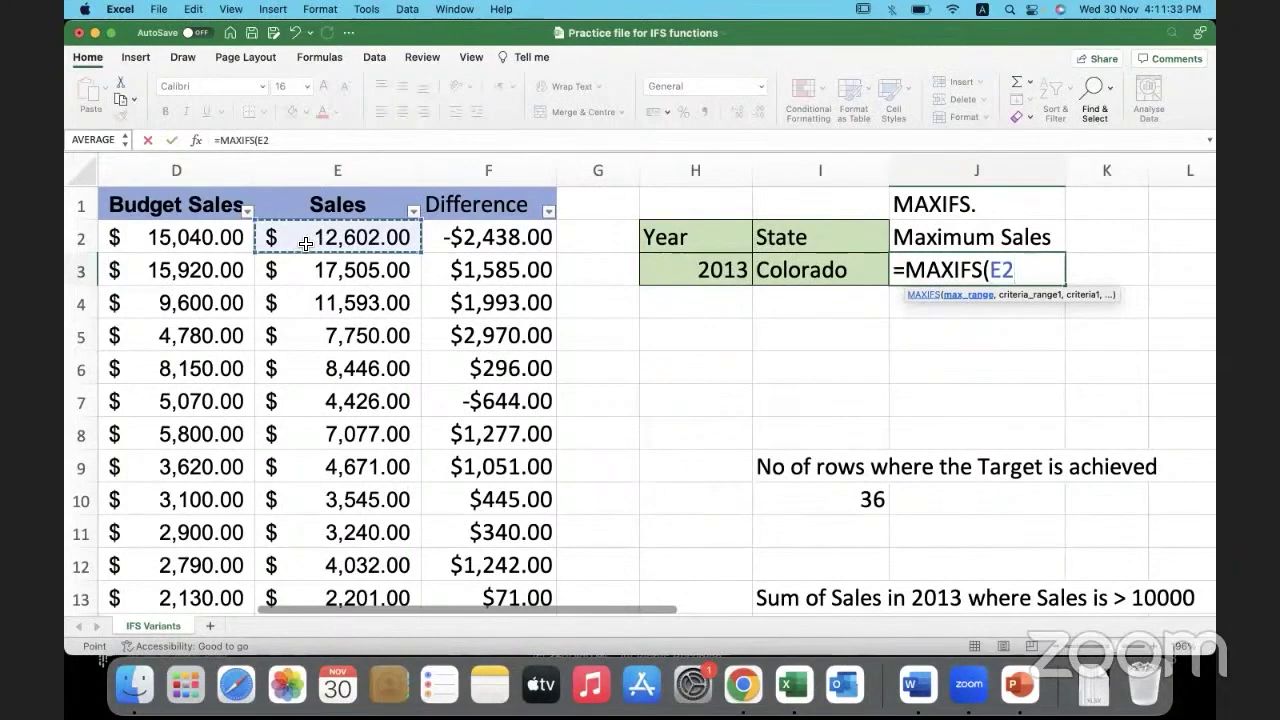
{"action": "key", "text": "ctrl+shift+Down"}
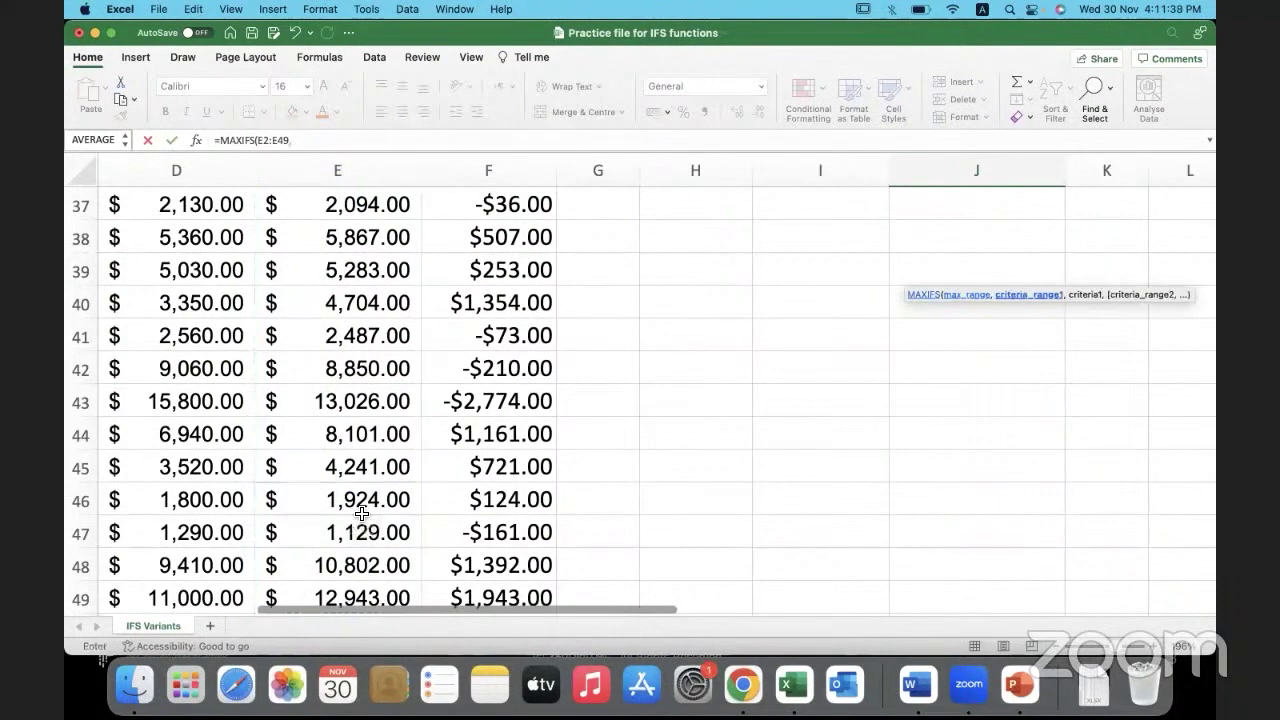
{"action": "type", "text": ","}
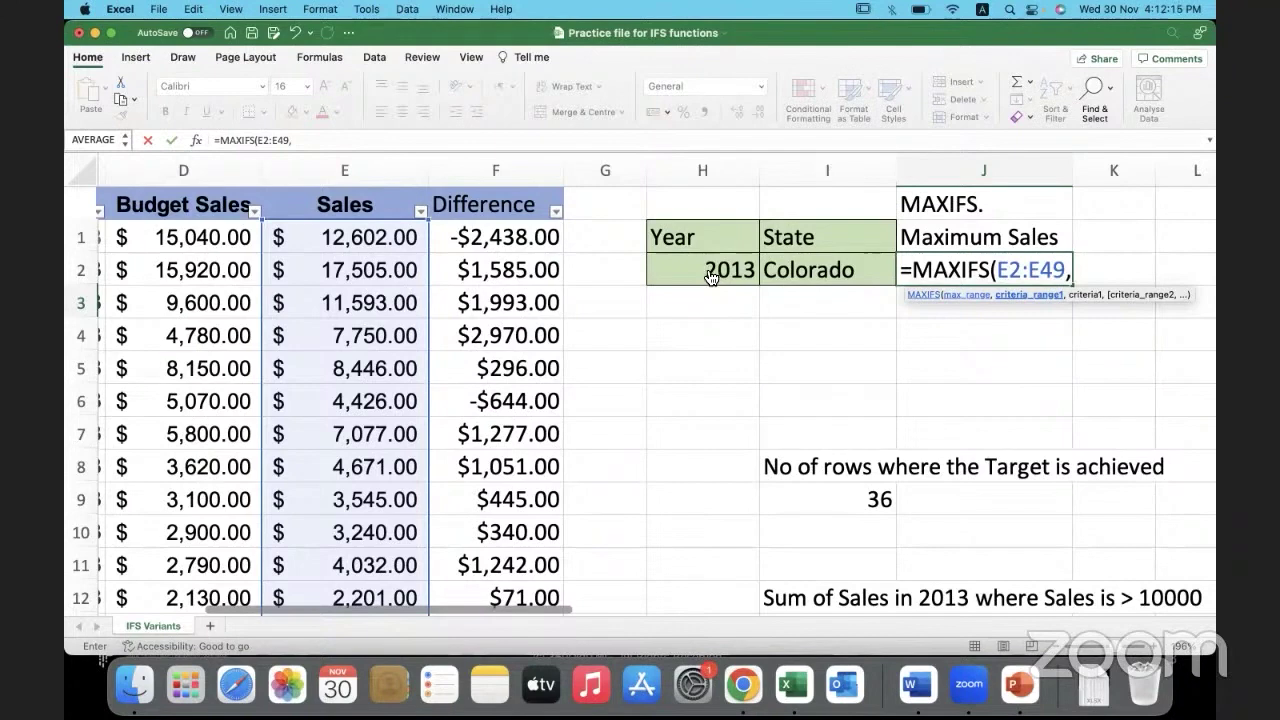
{"action": "scroll", "coordinate": [362, 394], "scroll_direction": "left", "scroll_amount": 5}
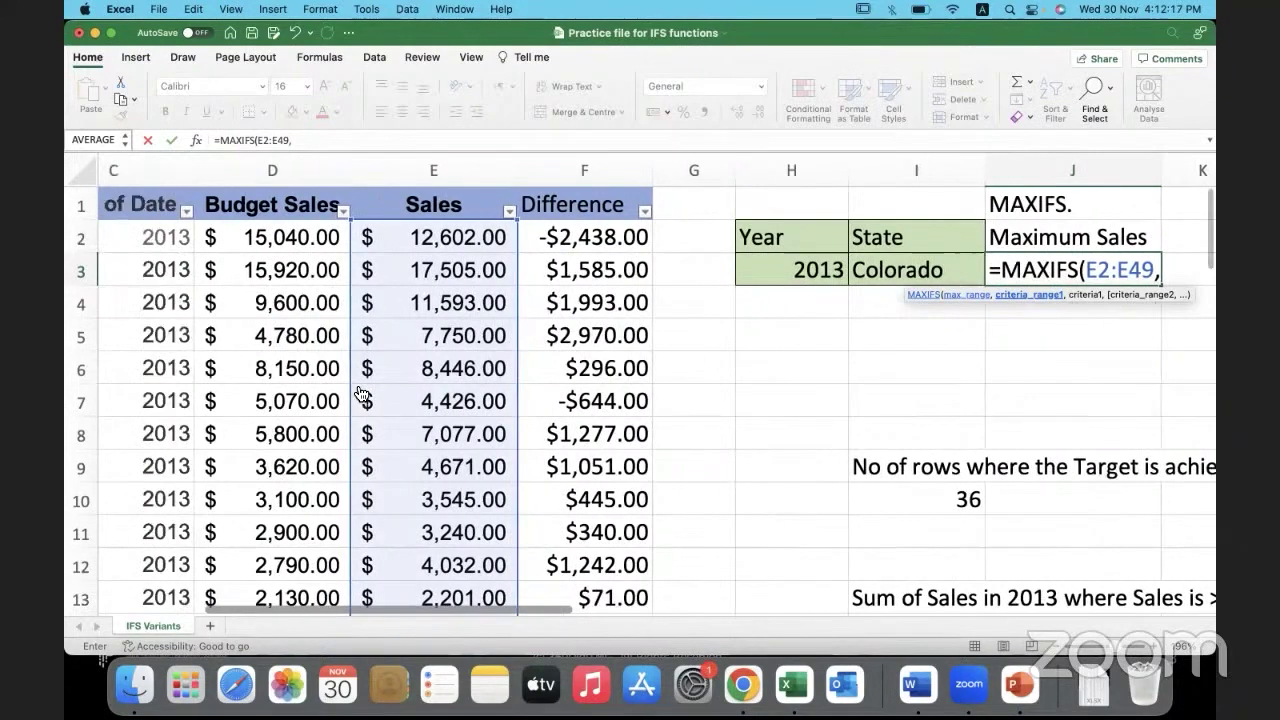
{"action": "scroll", "coordinate": [360, 394], "scroll_direction": "left", "scroll_amount": 4}
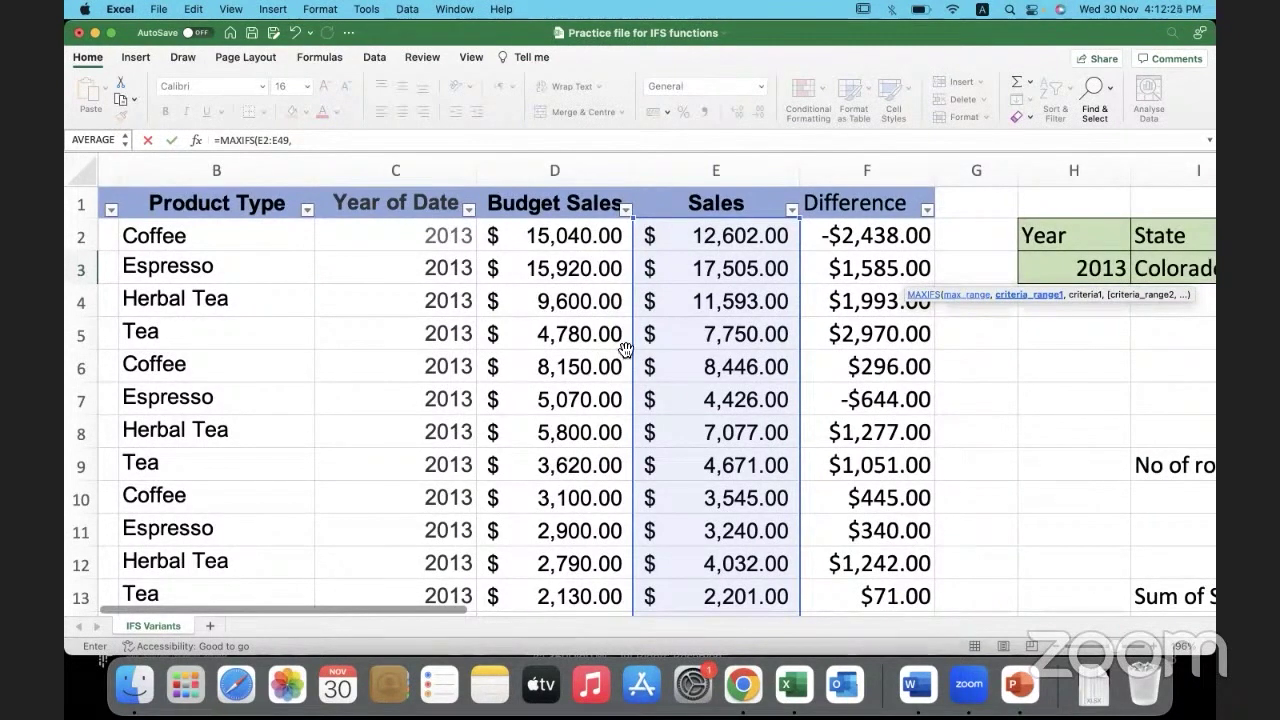
Add the Year of Date range C2:C49 with criterion H3 (2013) to the MAXIFS formula.
{"action": "left_click", "coordinate": [380, 237]}
{"action": "key", "text": "super+shift+Down"}
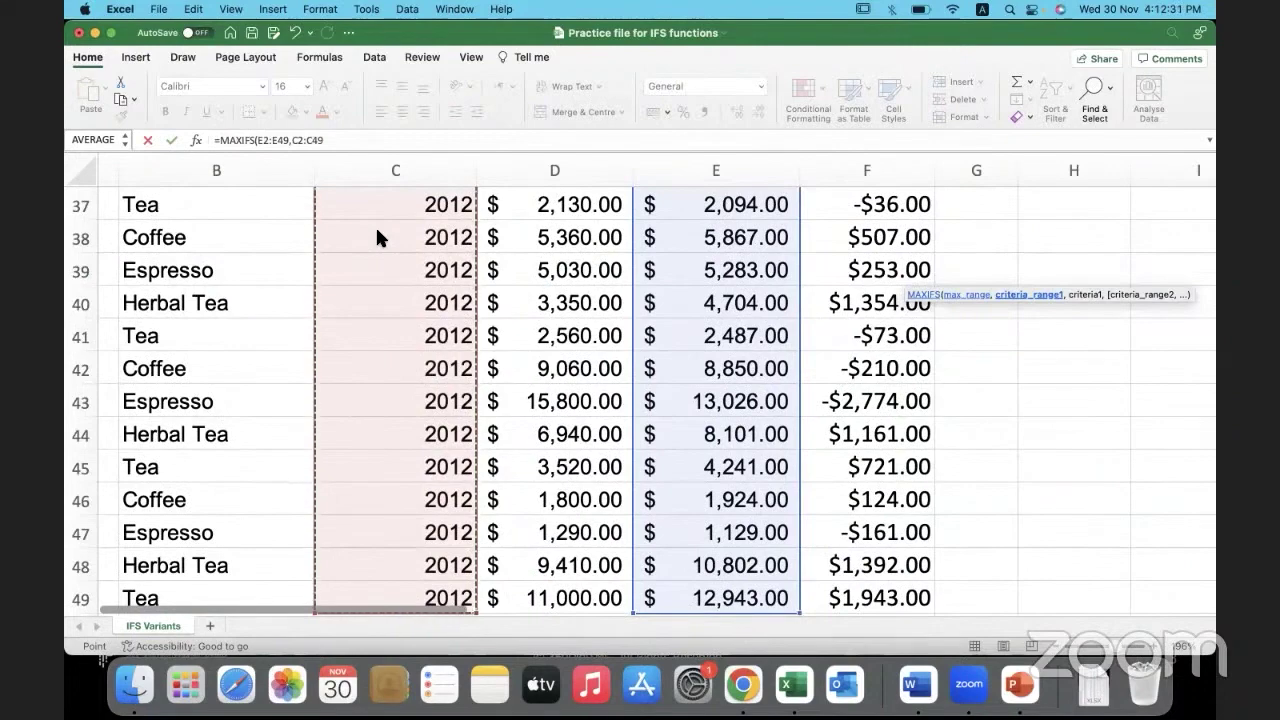
{"action": "type", "text": ","}
{"action": "left_click", "coordinate": [343, 140]}
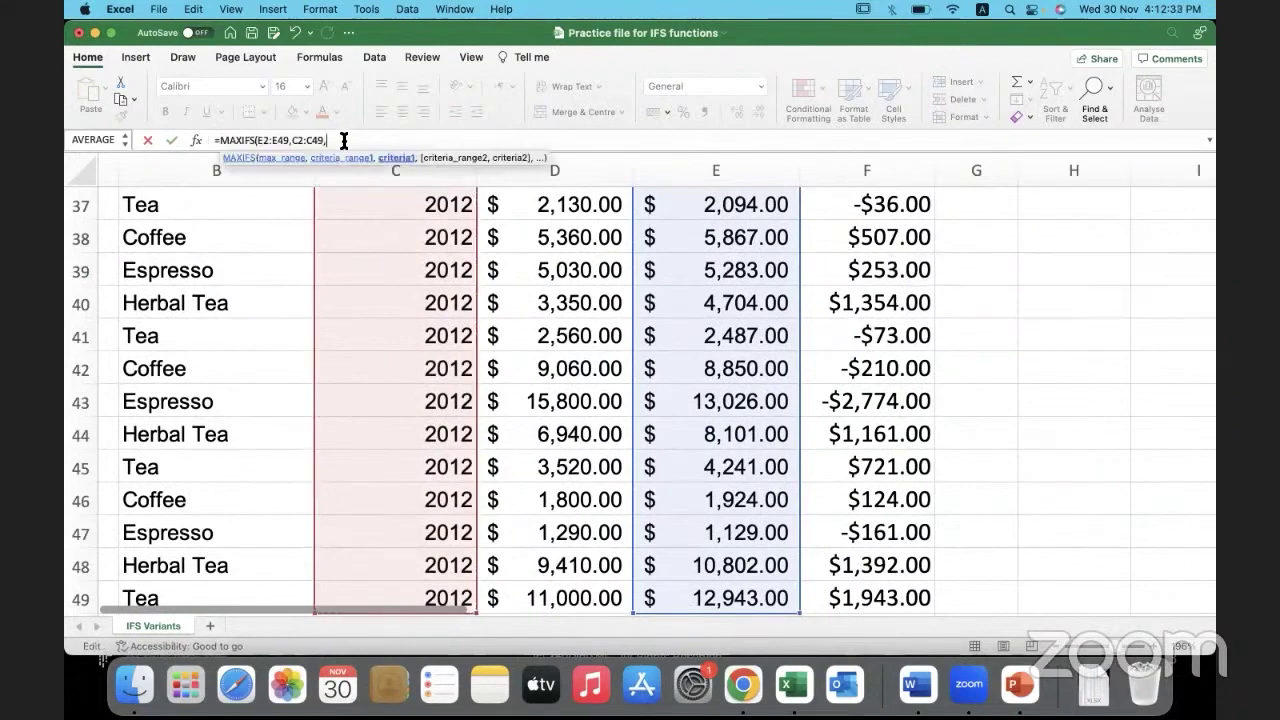
{"action": "scroll", "coordinate": [700, 305], "scroll_direction": "up", "scroll_amount": 5}
{"action": "scroll", "coordinate": [726, 307], "scroll_direction": "up", "scroll_amount": 10}
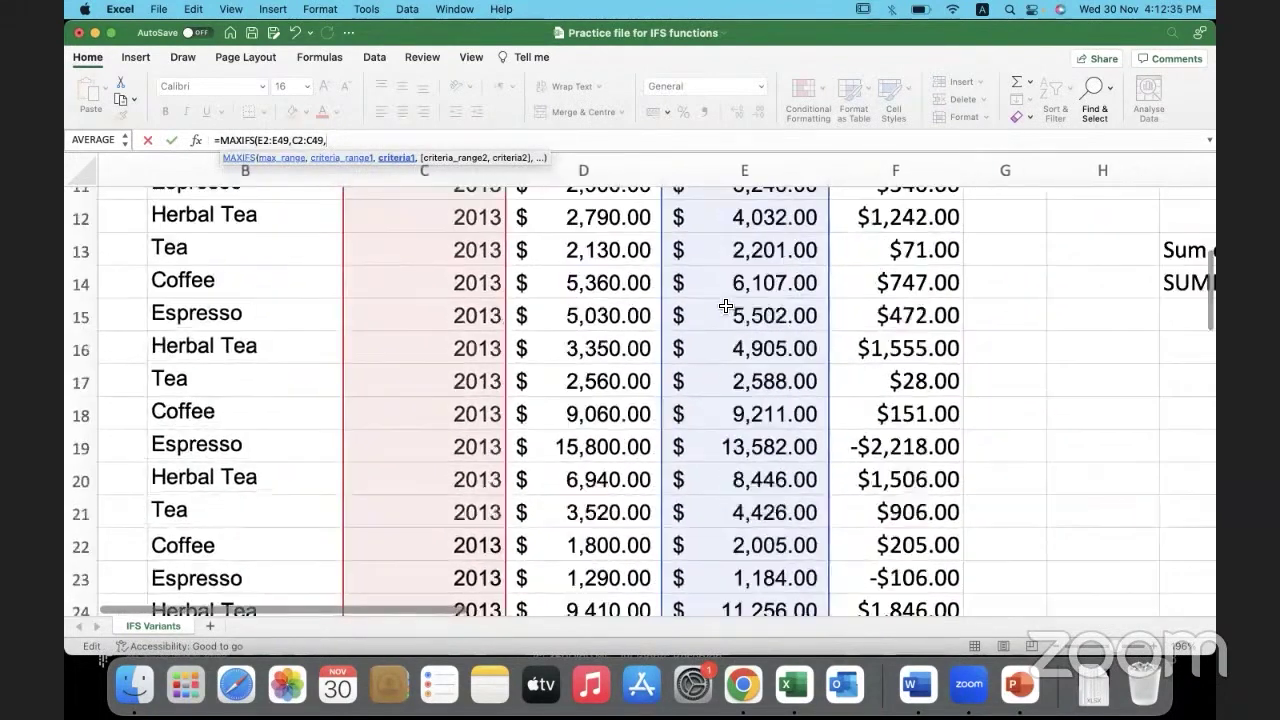
{"action": "scroll", "coordinate": [733, 313], "scroll_direction": "right", "scroll_amount": 2}
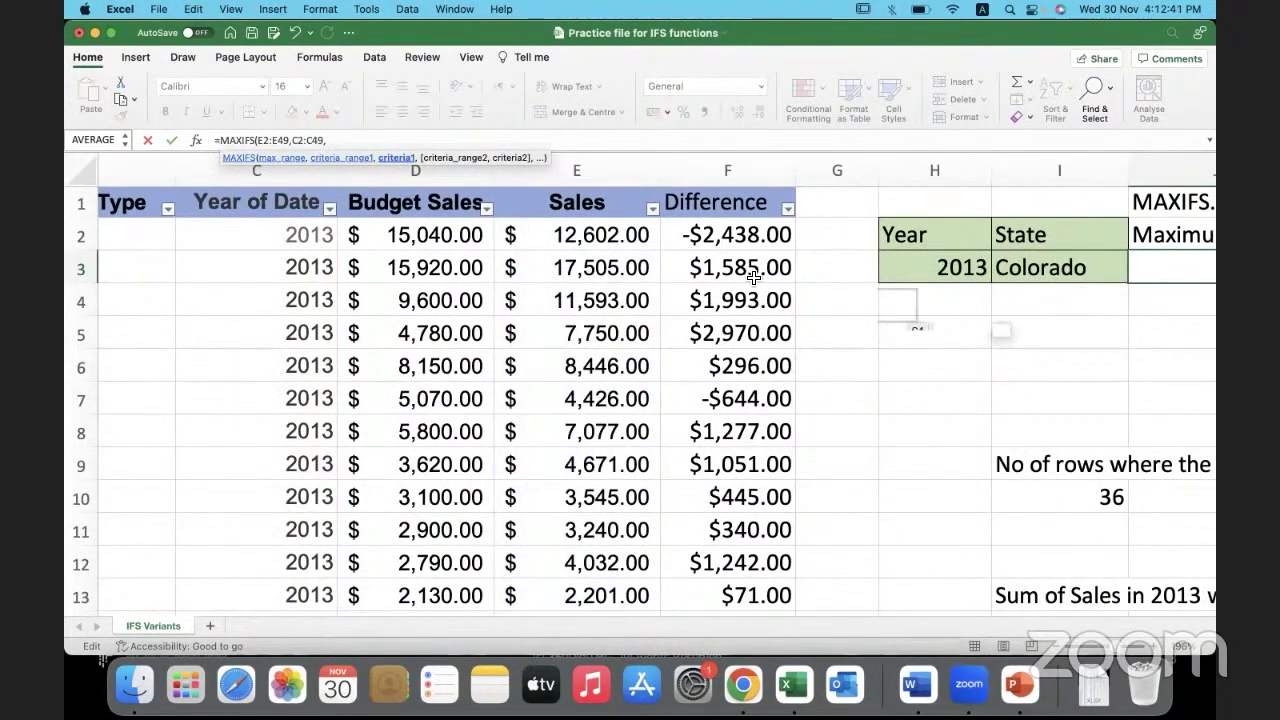
{"action": "left_click", "coordinate": [402, 143]}
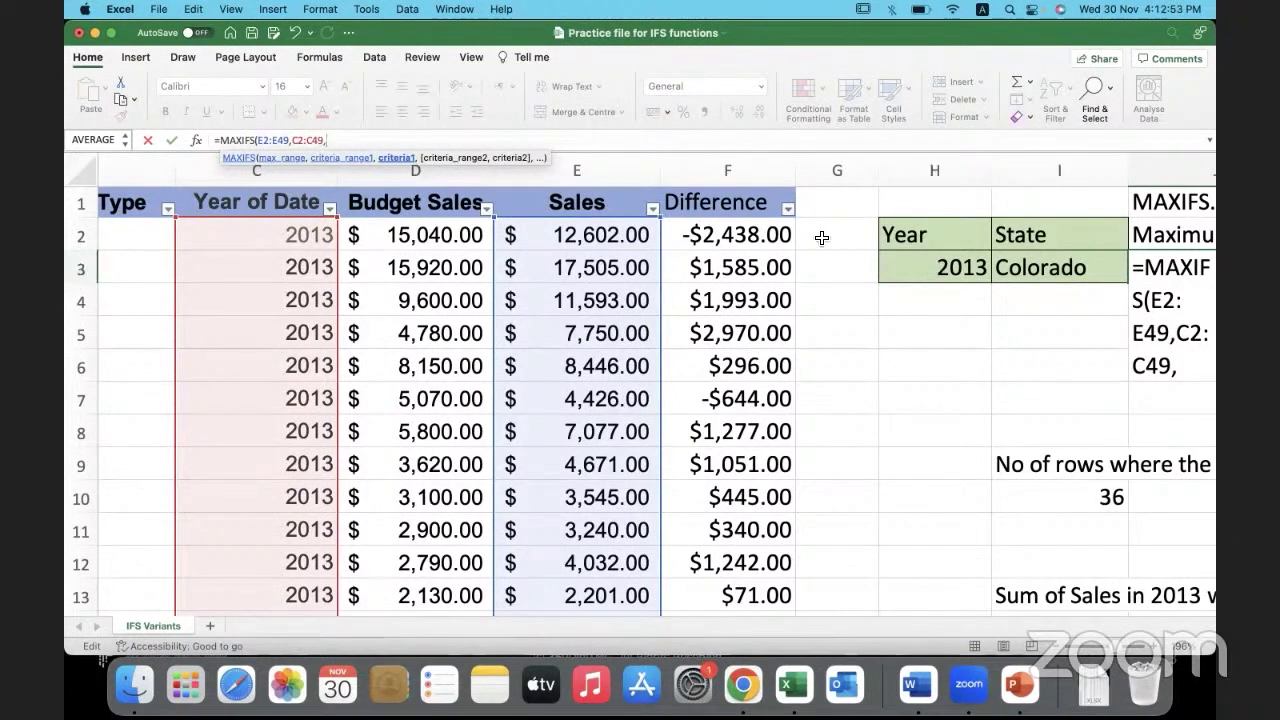
{"action": "left_click", "coordinate": [931, 262]}
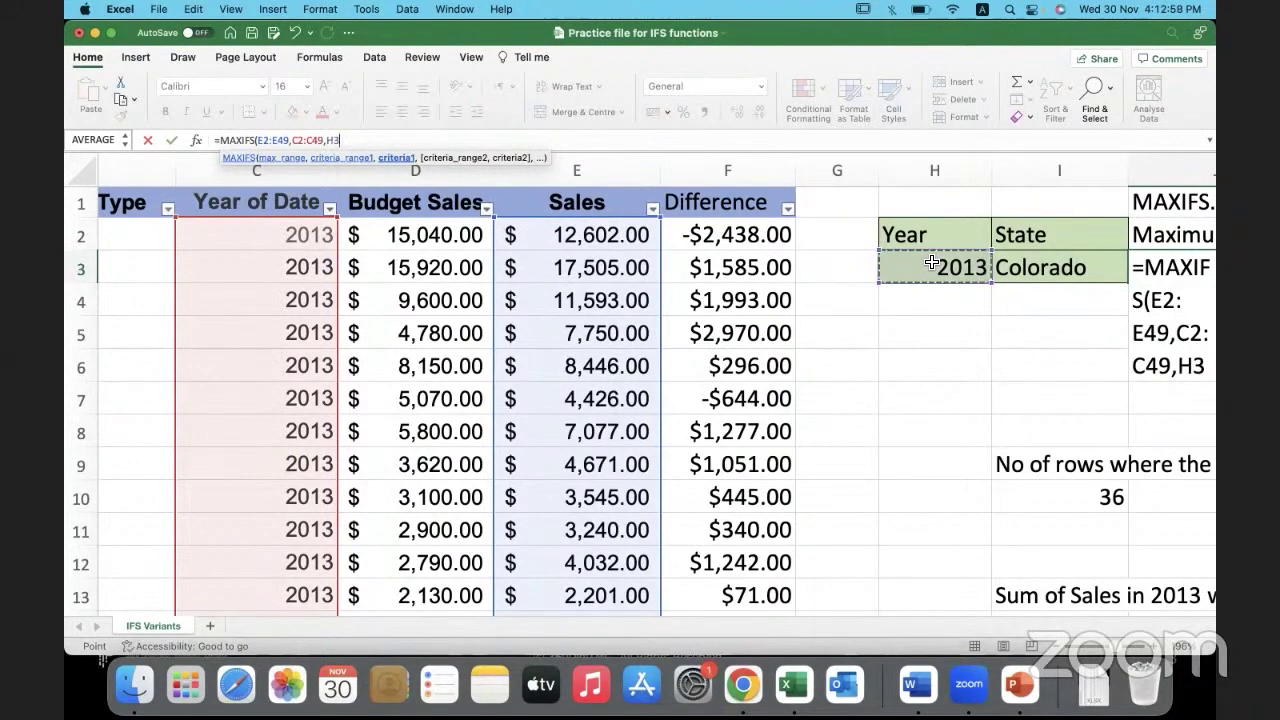
{"action": "type", "text": ","}
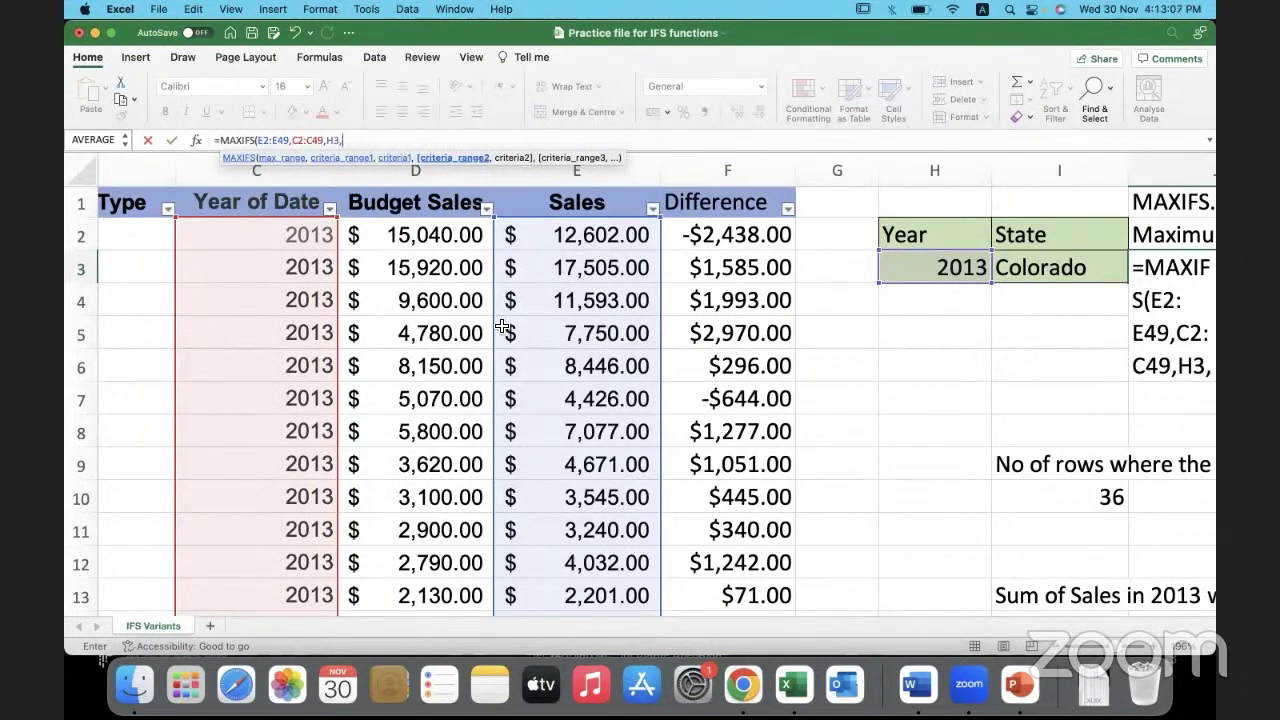
Add the State range A2:A49 as the second criteria range.
{"action": "scroll", "coordinate": [502, 327], "scroll_direction": "left", "scroll_amount": 5}
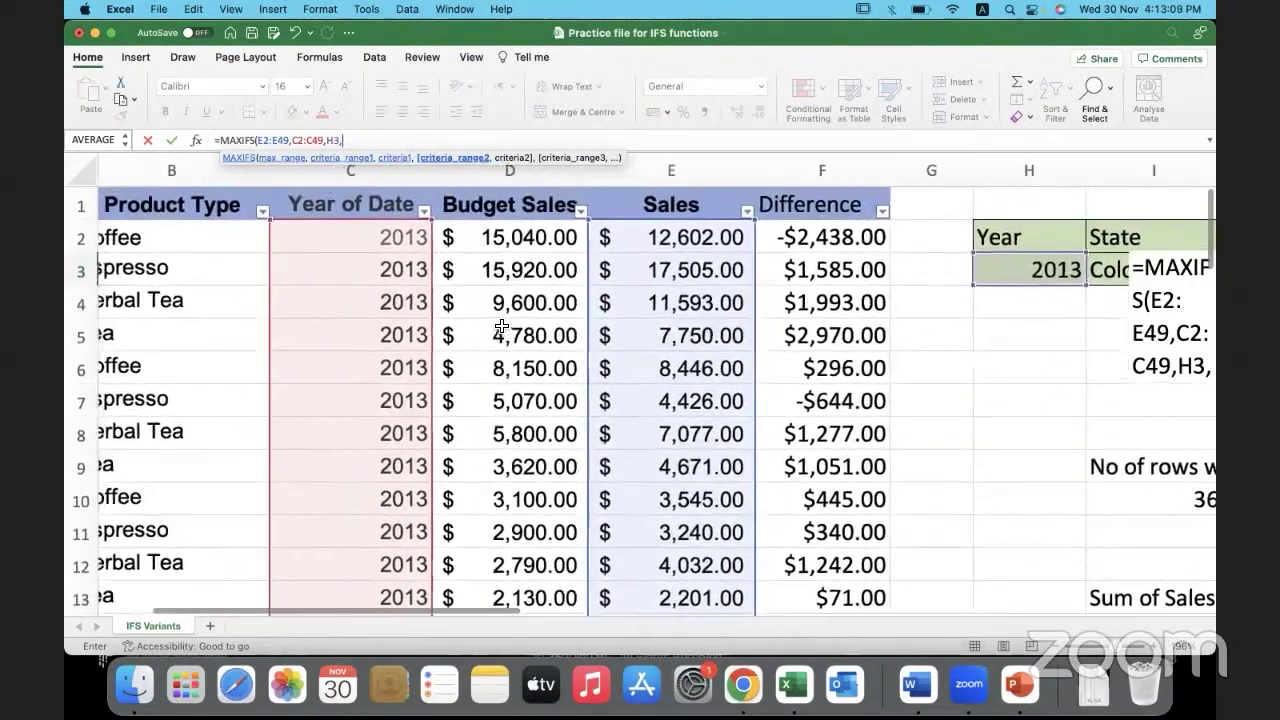
{"action": "scroll", "coordinate": [502, 327], "scroll_direction": "left", "scroll_amount": 3}
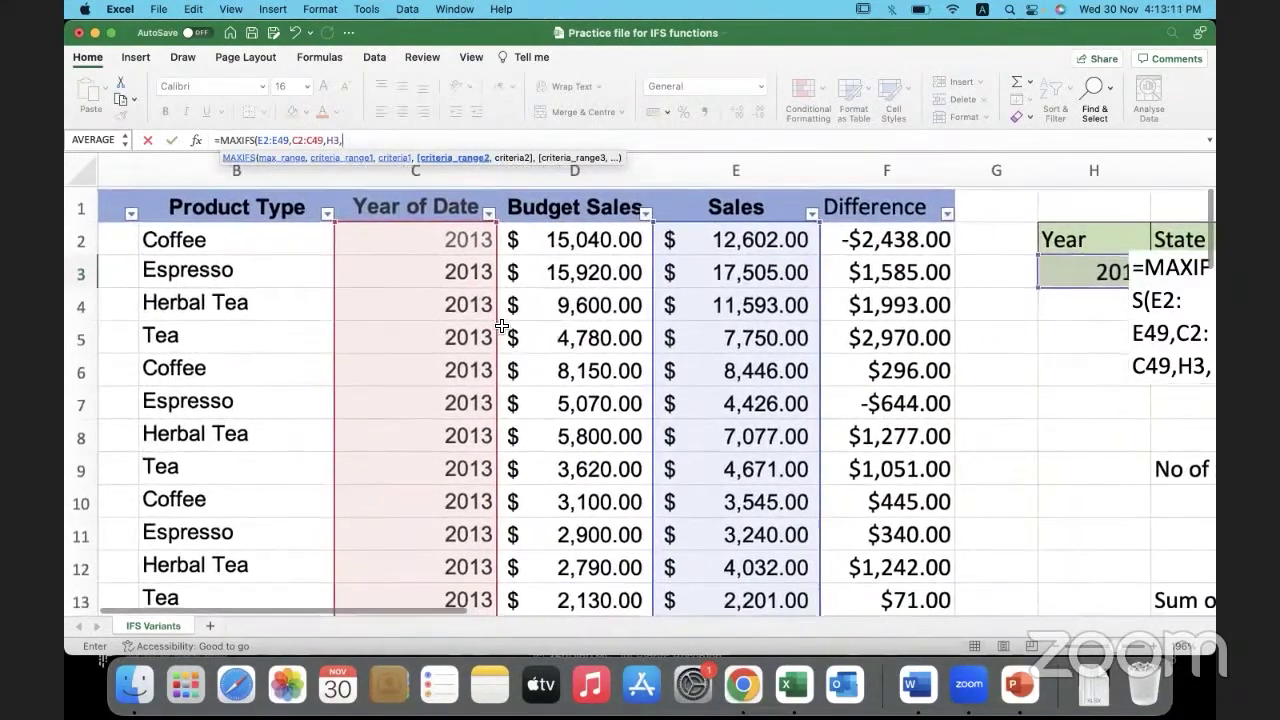
{"action": "scroll", "coordinate": [502, 327], "scroll_direction": "down", "scroll_amount": 1}
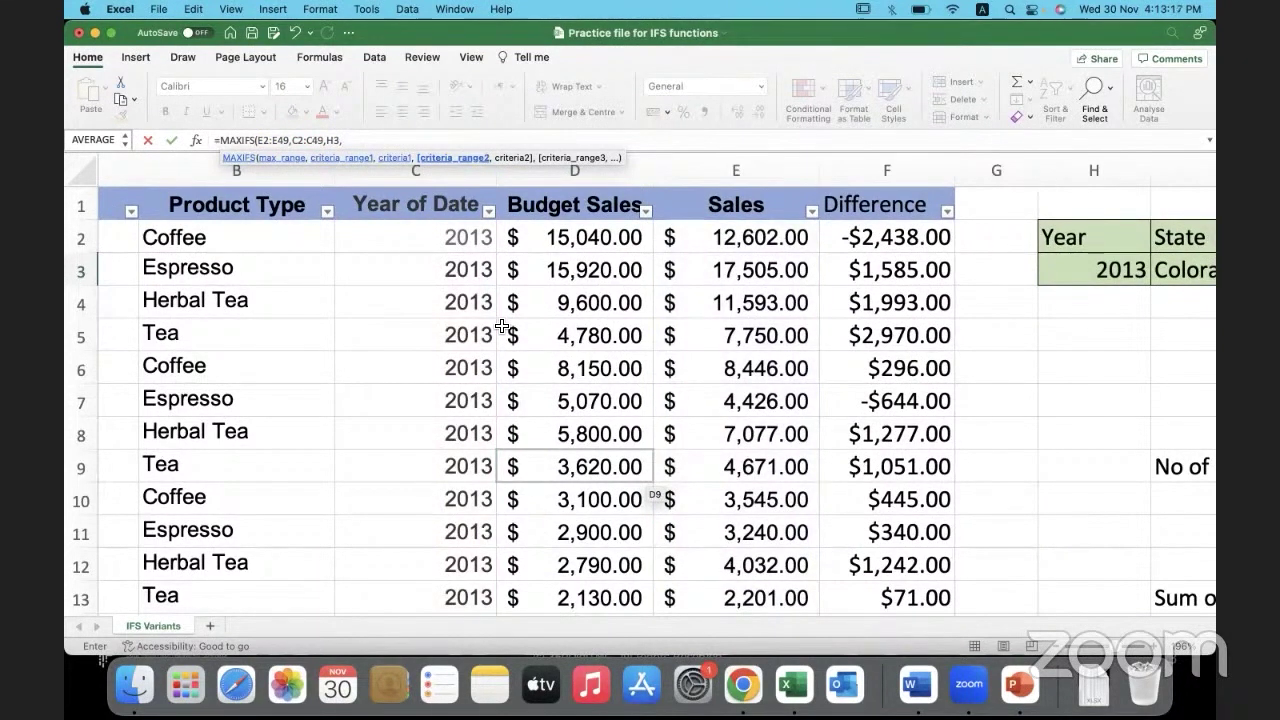
{"action": "scroll", "coordinate": [502, 327], "scroll_direction": "left", "scroll_amount": 3}
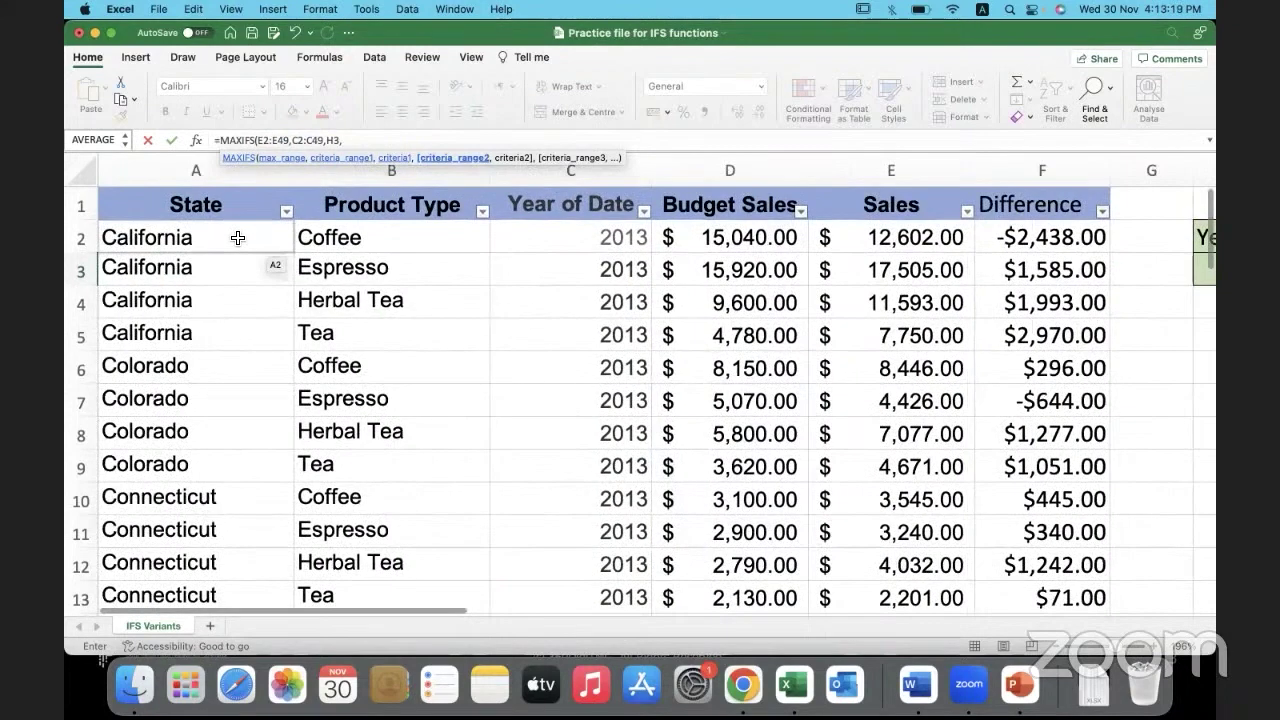
{"action": "left_click", "coordinate": [238, 237]}
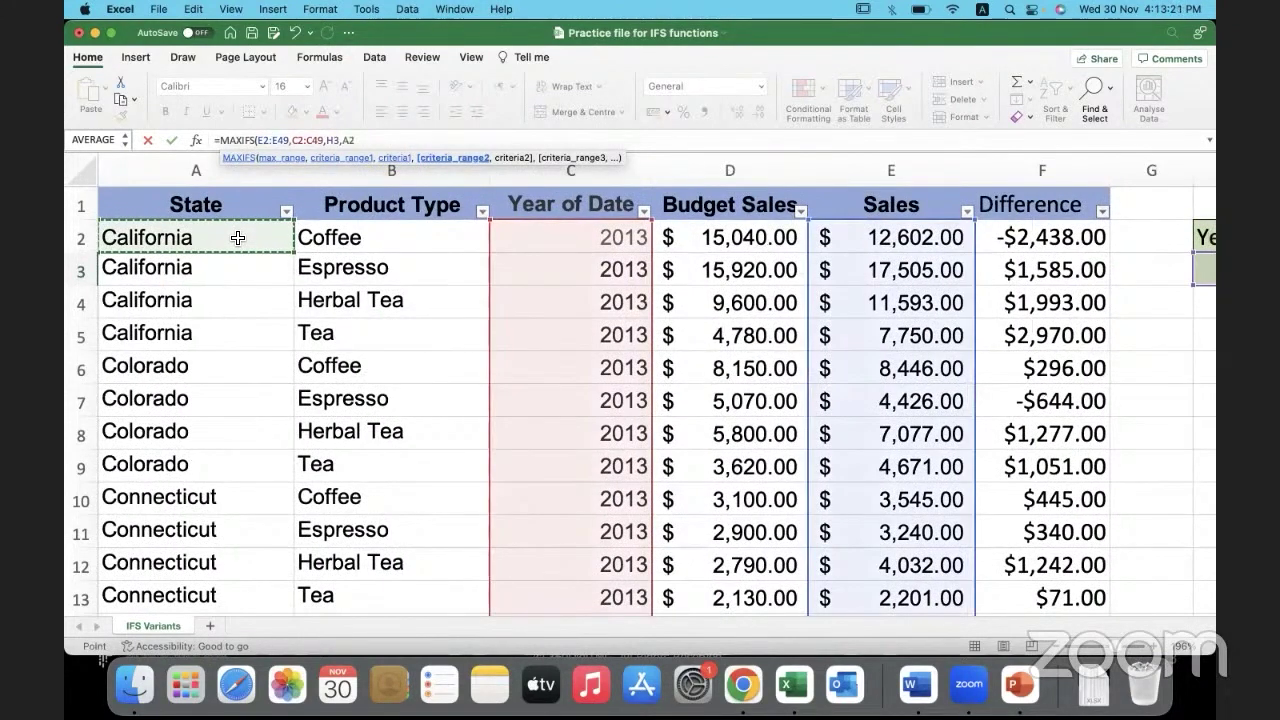
{"action": "key", "text": "super+shift+Down"}
{"action": "scroll", "coordinate": [303, 340], "scroll_direction": "up", "scroll_amount": 10}
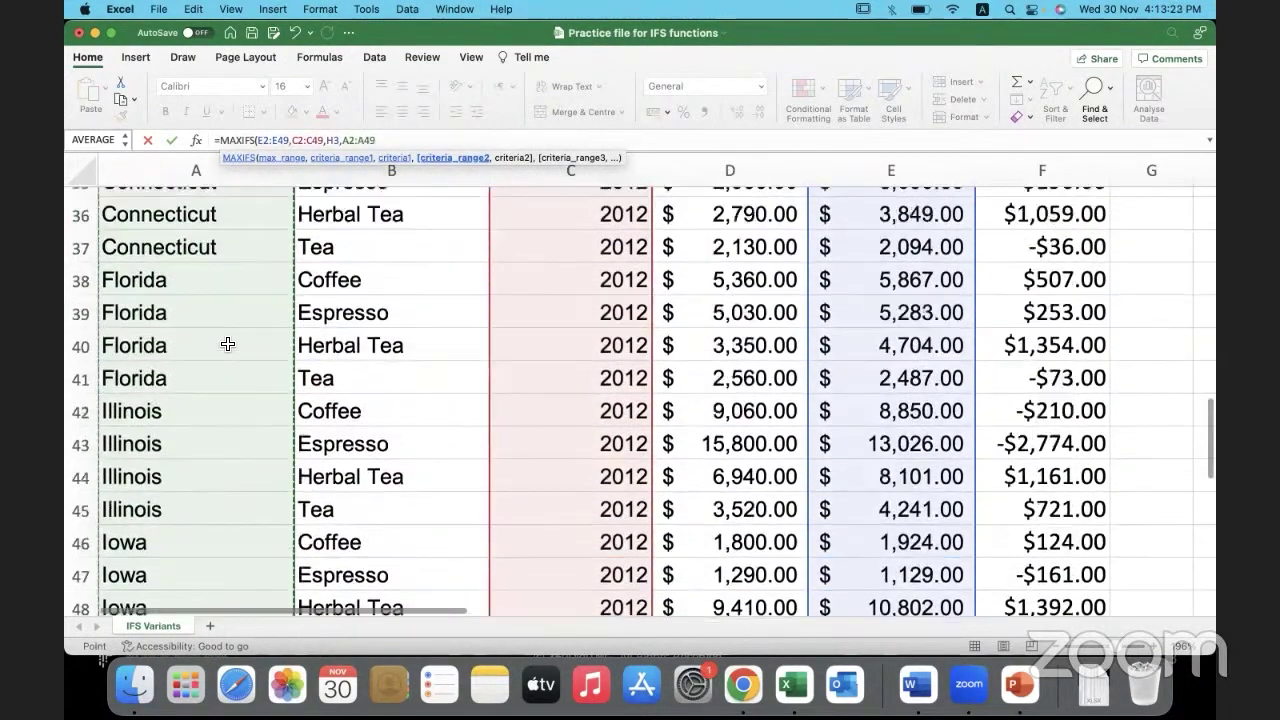
{"action": "scroll", "coordinate": [374, 135], "scroll_direction": "up", "scroll_amount": 5}
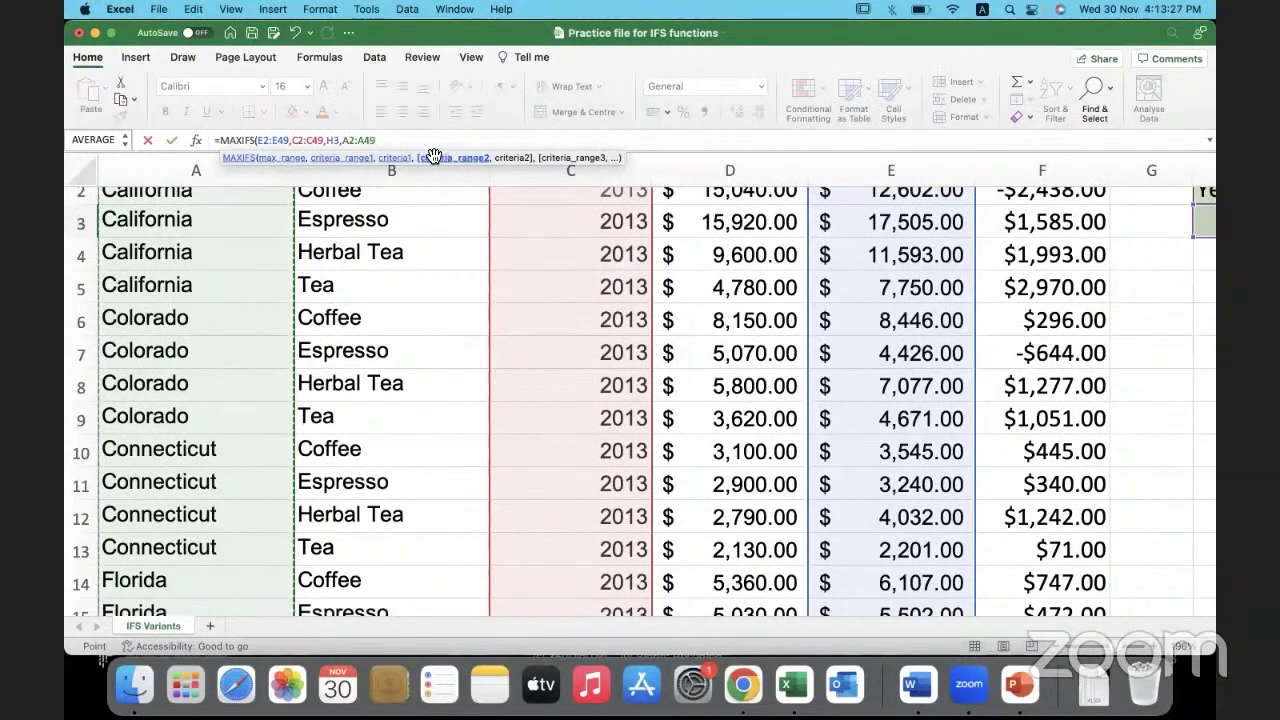
{"action": "left_click", "coordinate": [387, 140]}
{"action": "type", "text": ","}
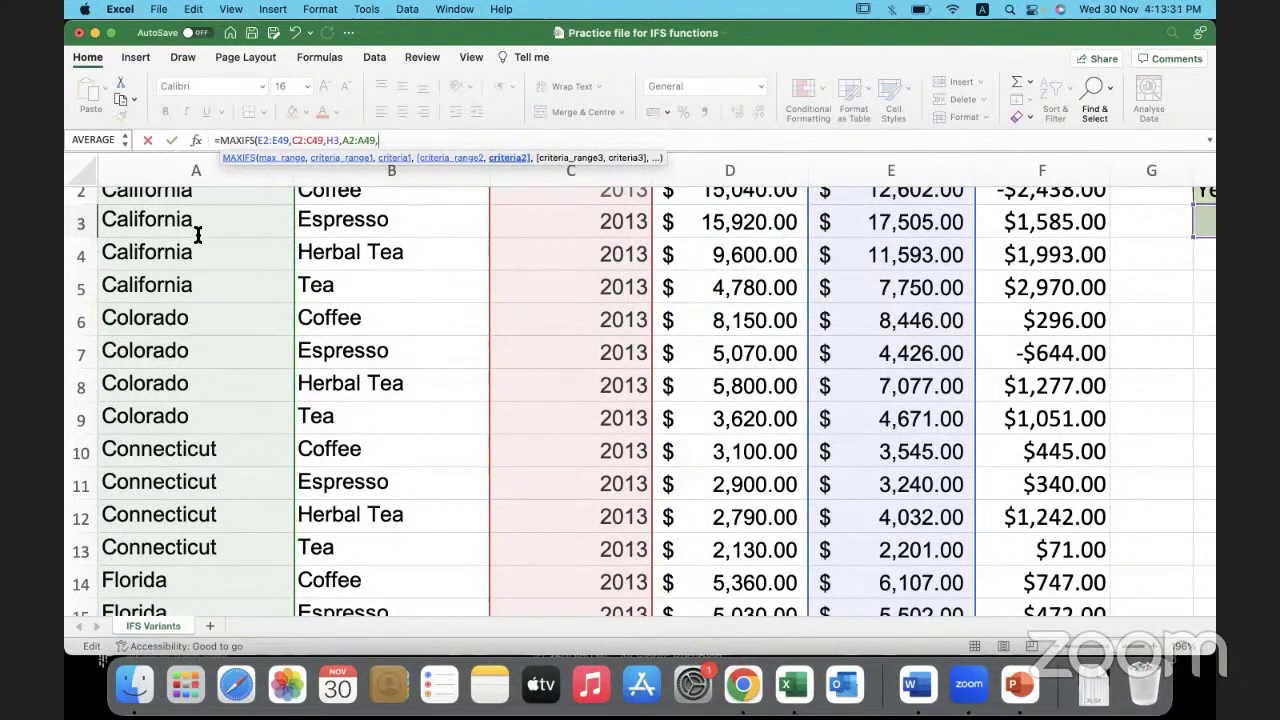
Use Colorado in I3 as the second criterion and close the formula's parenthesis.
{"action": "scroll", "coordinate": [193, 352], "scroll_direction": "right", "scroll_amount": 6}
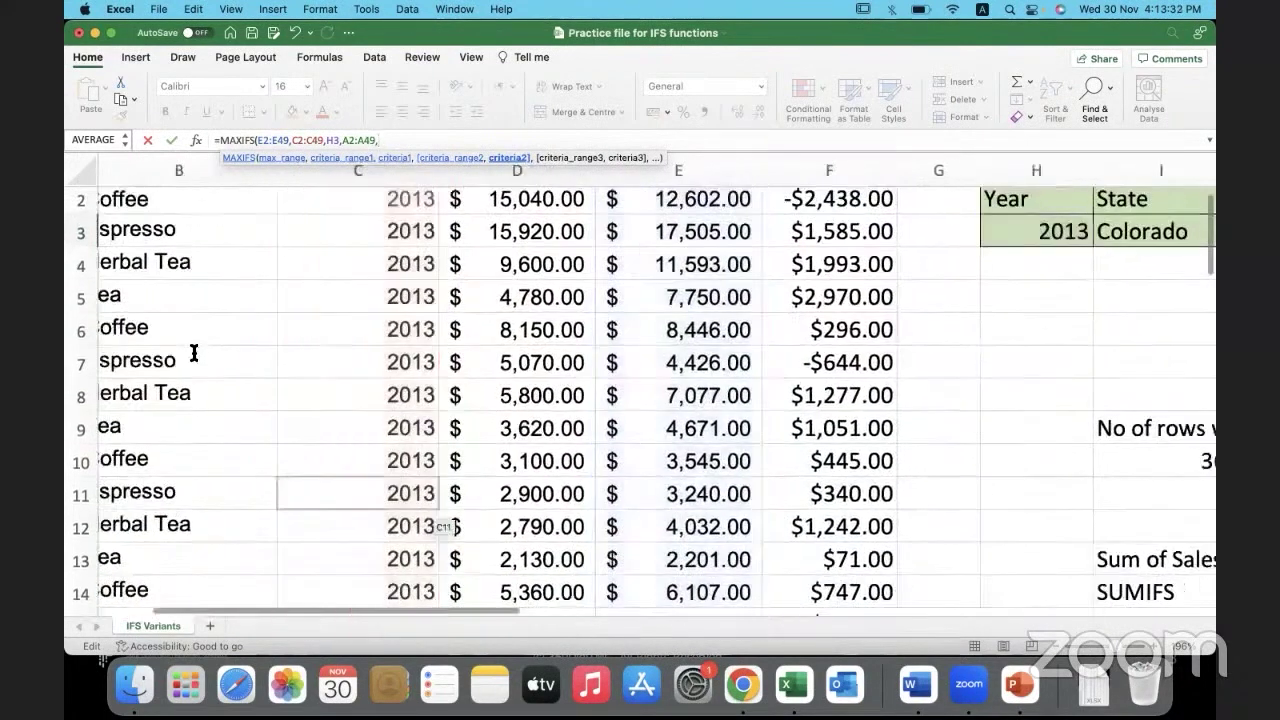
{"action": "scroll", "coordinate": [191, 354], "scroll_direction": "up", "scroll_amount": 1}
{"action": "left_click", "coordinate": [1080, 268]}
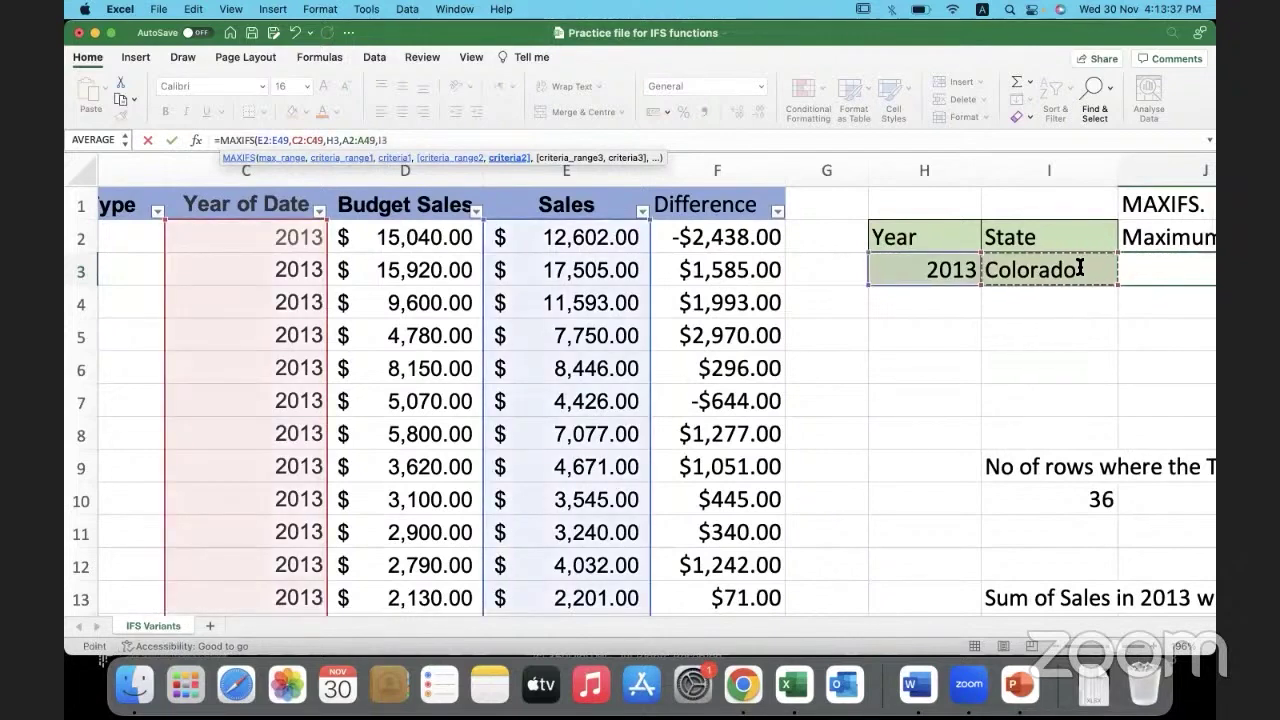
{"action": "left_click", "coordinate": [414, 138]}
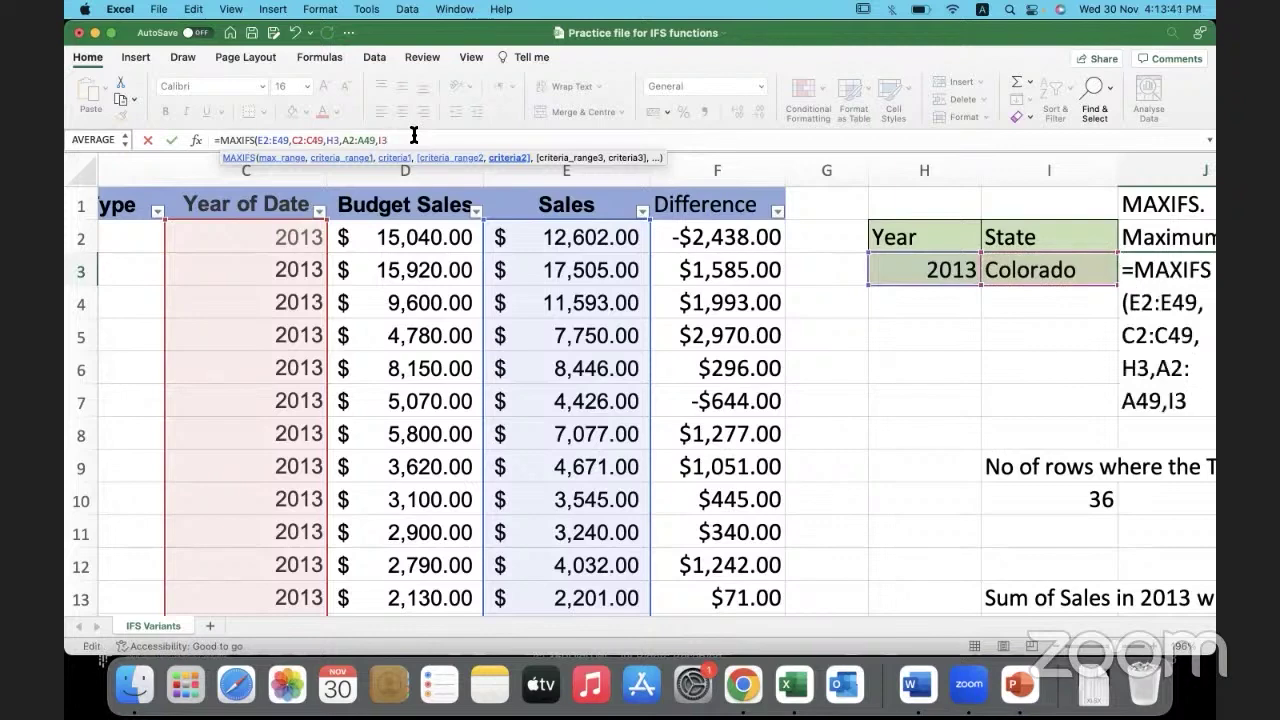
{"action": "type", "text": ")"}
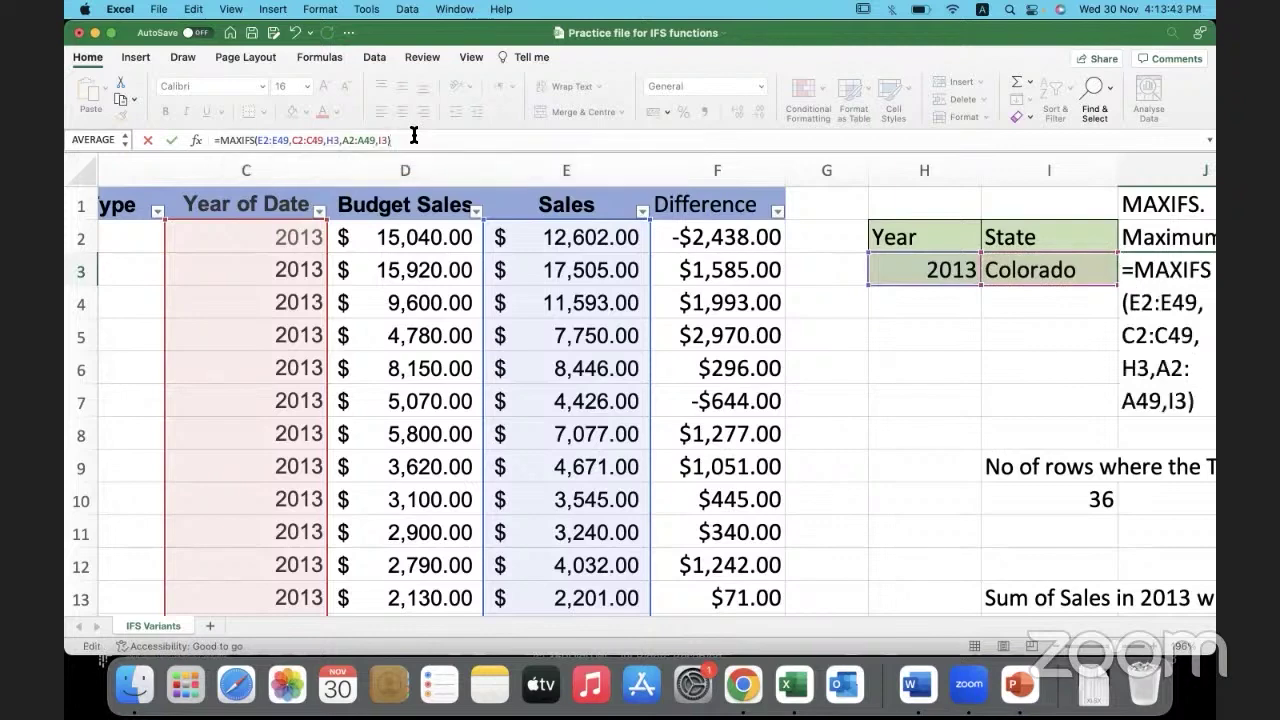
Review the colour-coded MAXIFS arguments and commit the formula, returning 8446.
{"action": "scroll", "coordinate": [461, 365], "scroll_direction": "right", "scroll_amount": 6}
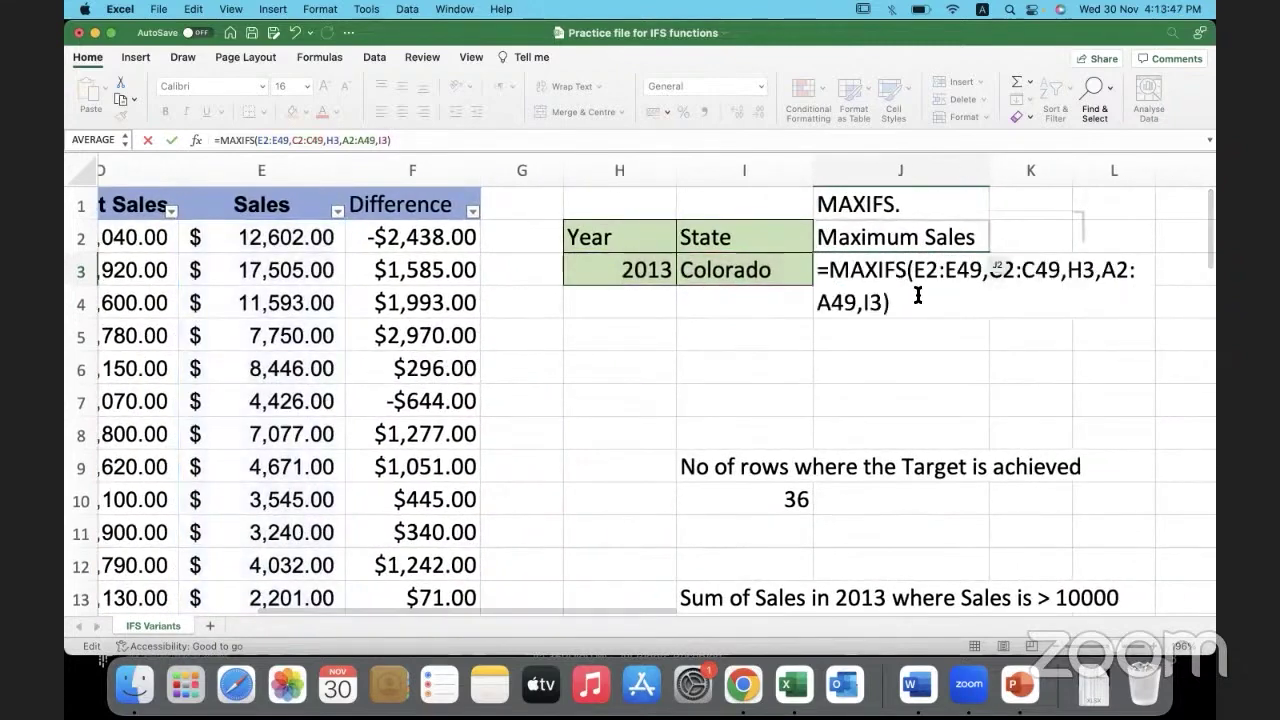
{"action": "scroll", "coordinate": [797, 374], "scroll_direction": "right", "scroll_amount": 3}
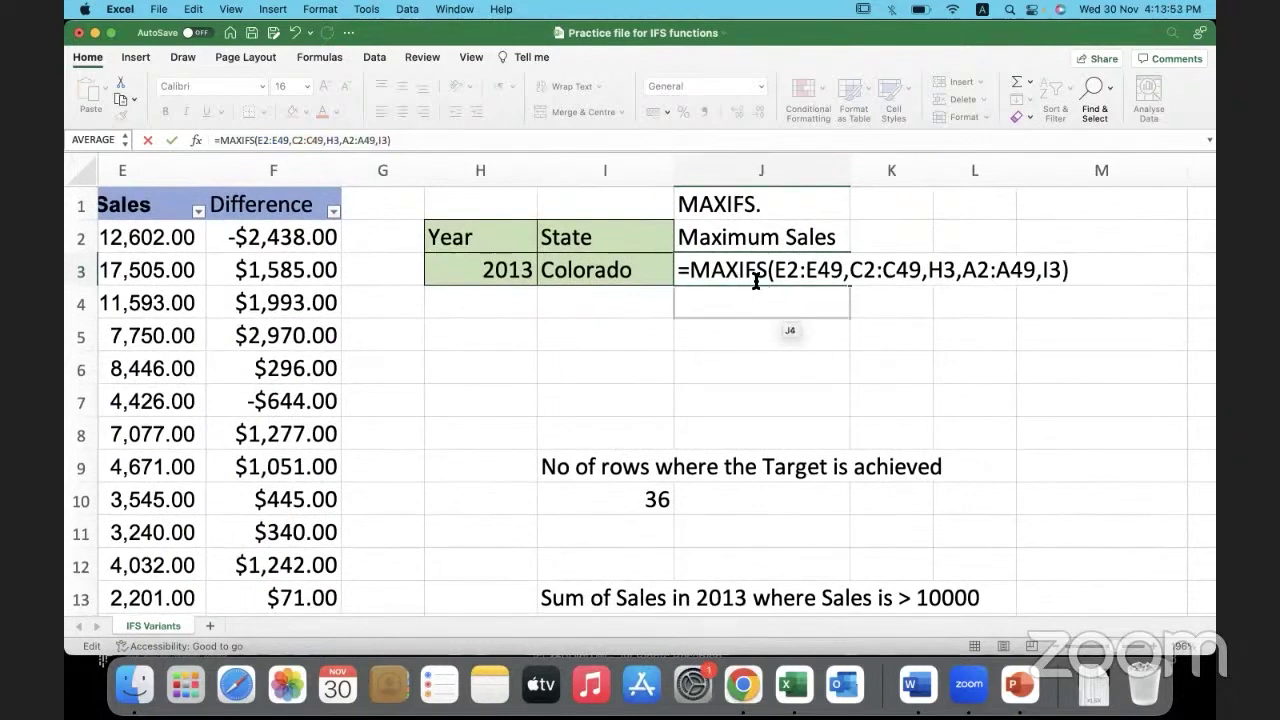
{"action": "left_click", "coordinate": [843, 270]}
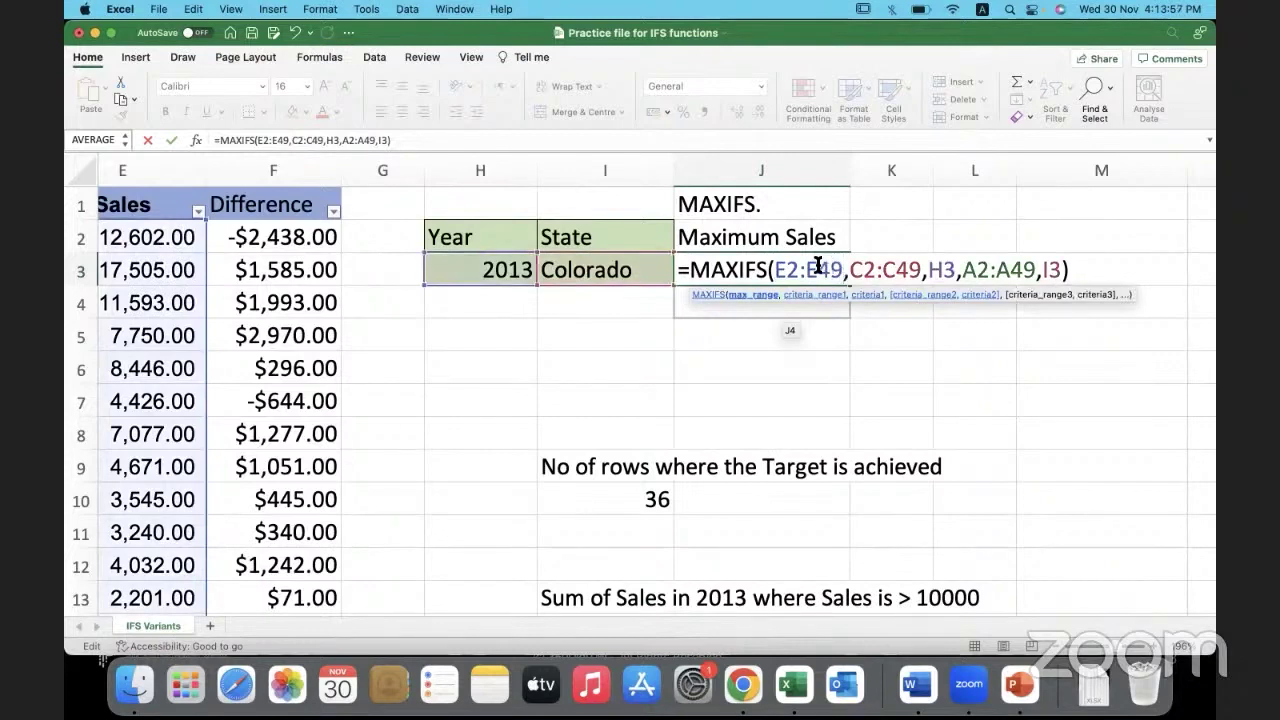
{"action": "left_click", "coordinate": [758, 299]}
{"action": "key", "text": "Return"}
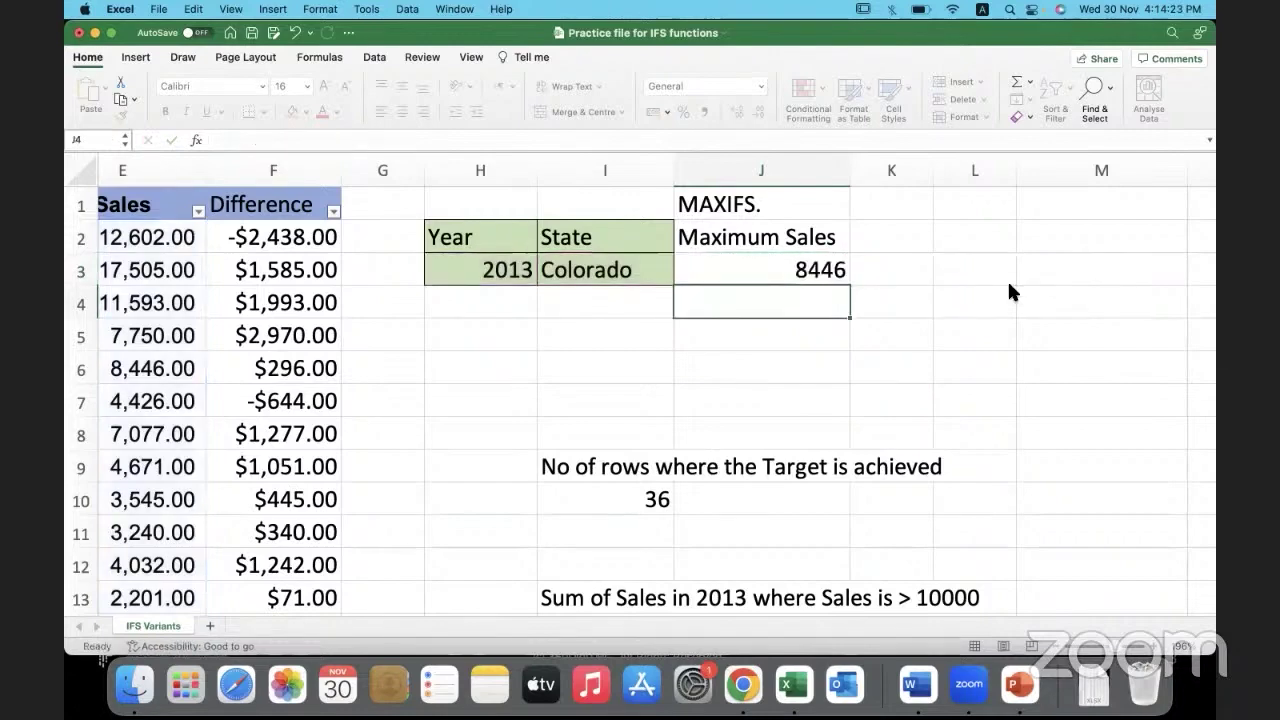
{"action": "left_click", "coordinate": [761, 271]}
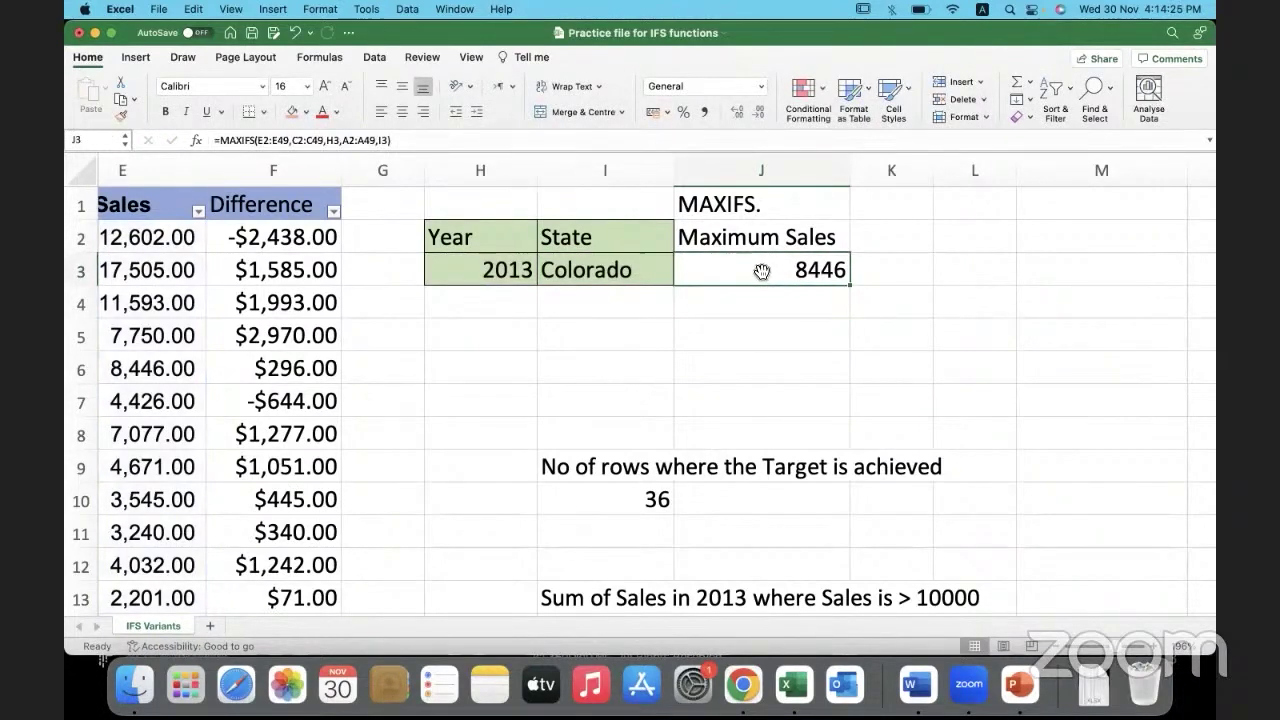
{"action": "scroll", "coordinate": [531, 431], "scroll_direction": "down", "scroll_amount": 5}
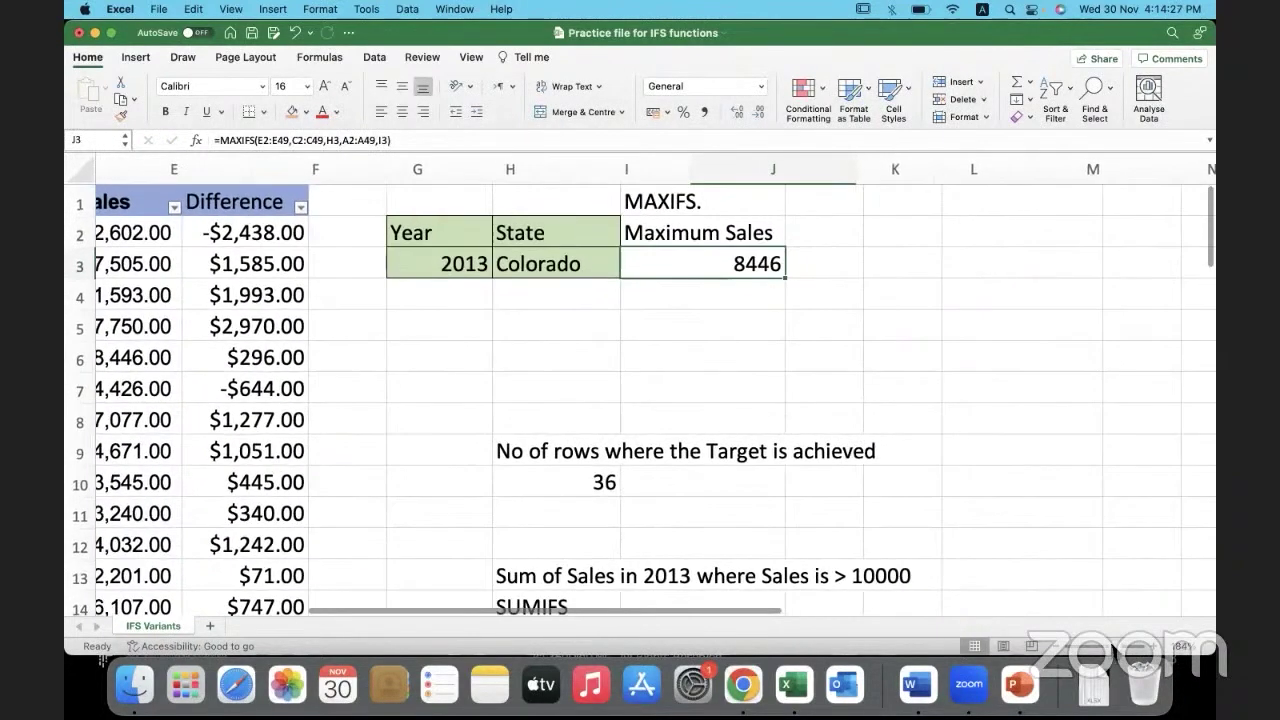
{"action": "scroll", "coordinate": [533, 435], "scroll_direction": "left", "scroll_amount": 6}
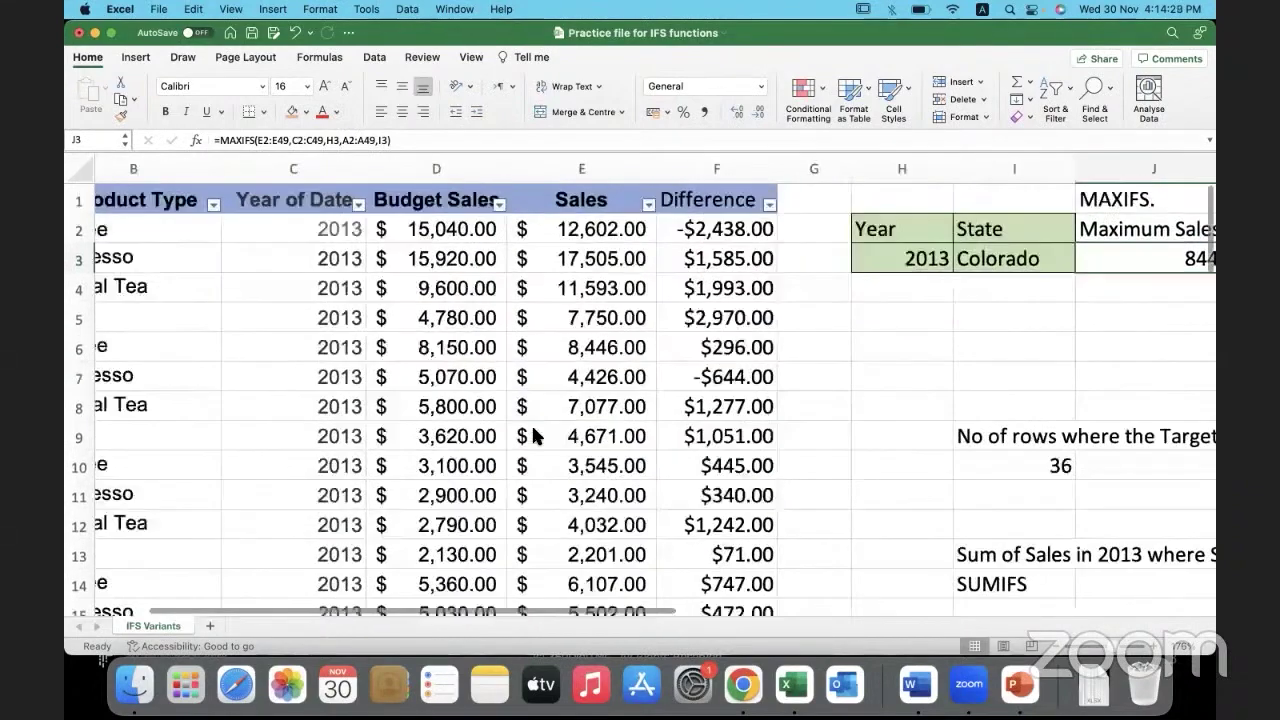
{"action": "mouse_move", "coordinate": [183, 343]}
{"action": "left_mouse_down"}
{"action": "mouse_move", "coordinate": [183, 431]}
{"action": "mouse_move", "coordinate": [400, 403]}
{"action": "mouse_move", "coordinate": [473, 435]}
{"action": "left_mouse_up"}
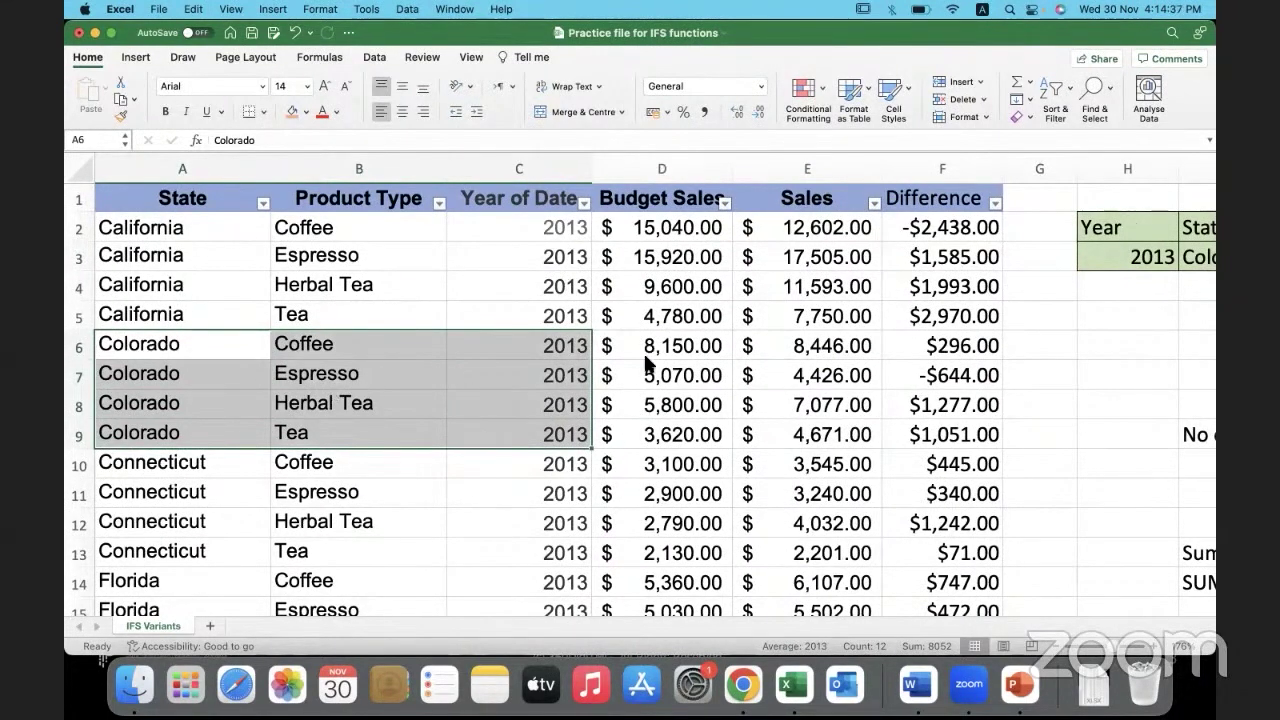
{"action": "left_click_drag", "start_coordinate": [806, 350], "coordinate": [799, 447]}
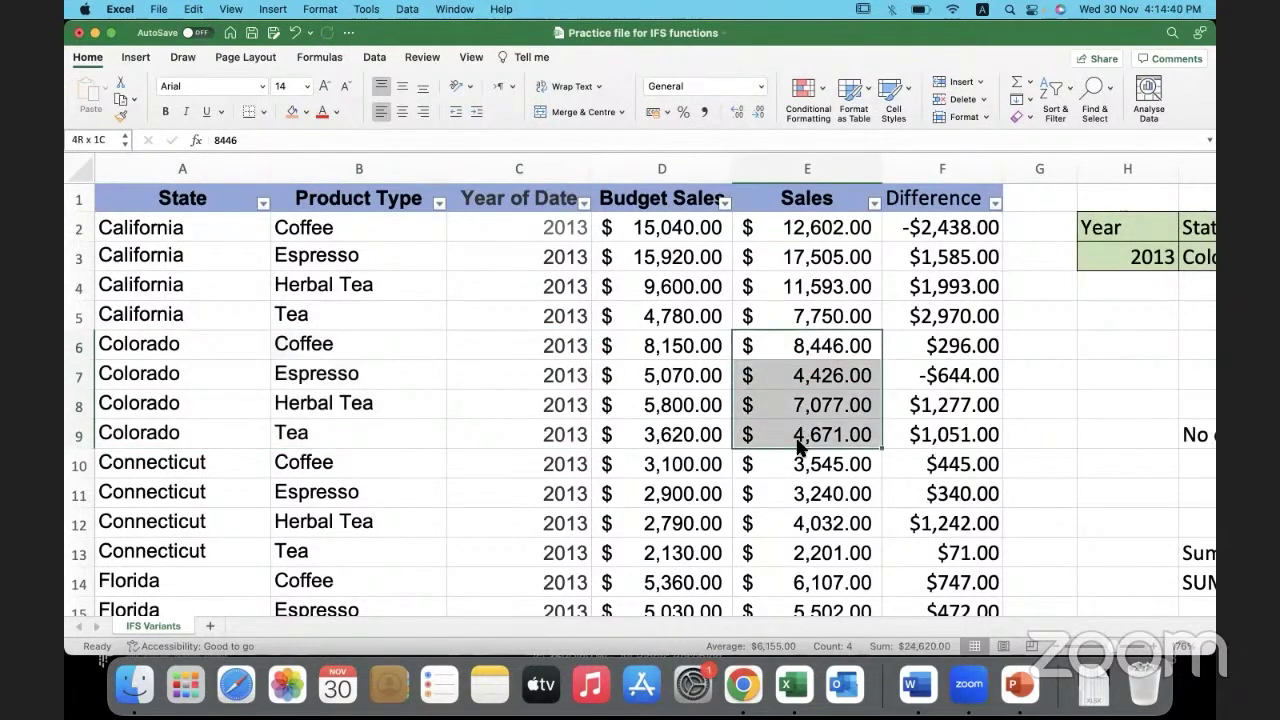
{"action": "left_click", "coordinate": [775, 353]}
{"action": "key", "text": "Right"}
{"action": "key", "text": "Right"}
{"action": "key", "text": "Right"}
{"action": "key", "text": "Right"}
{"action": "key", "text": "Right"}
{"action": "key", "text": "Right"}
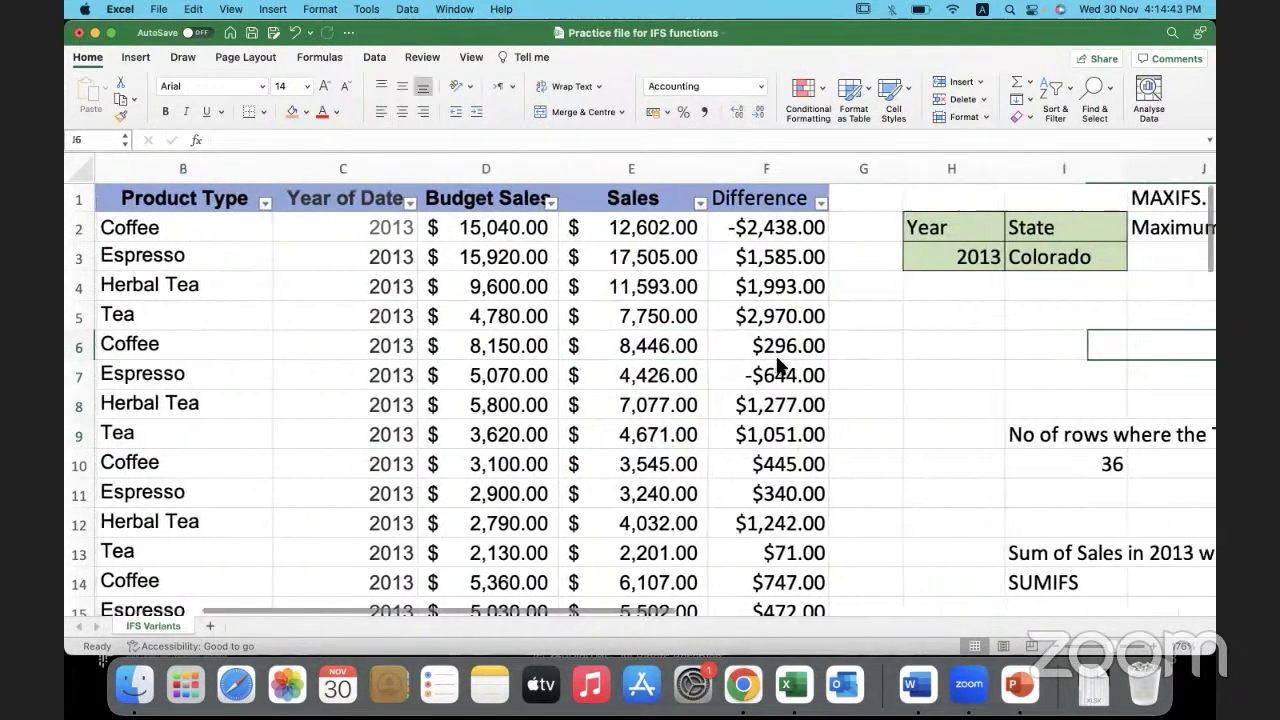
{"action": "left_click", "coordinate": [1025, 247]}
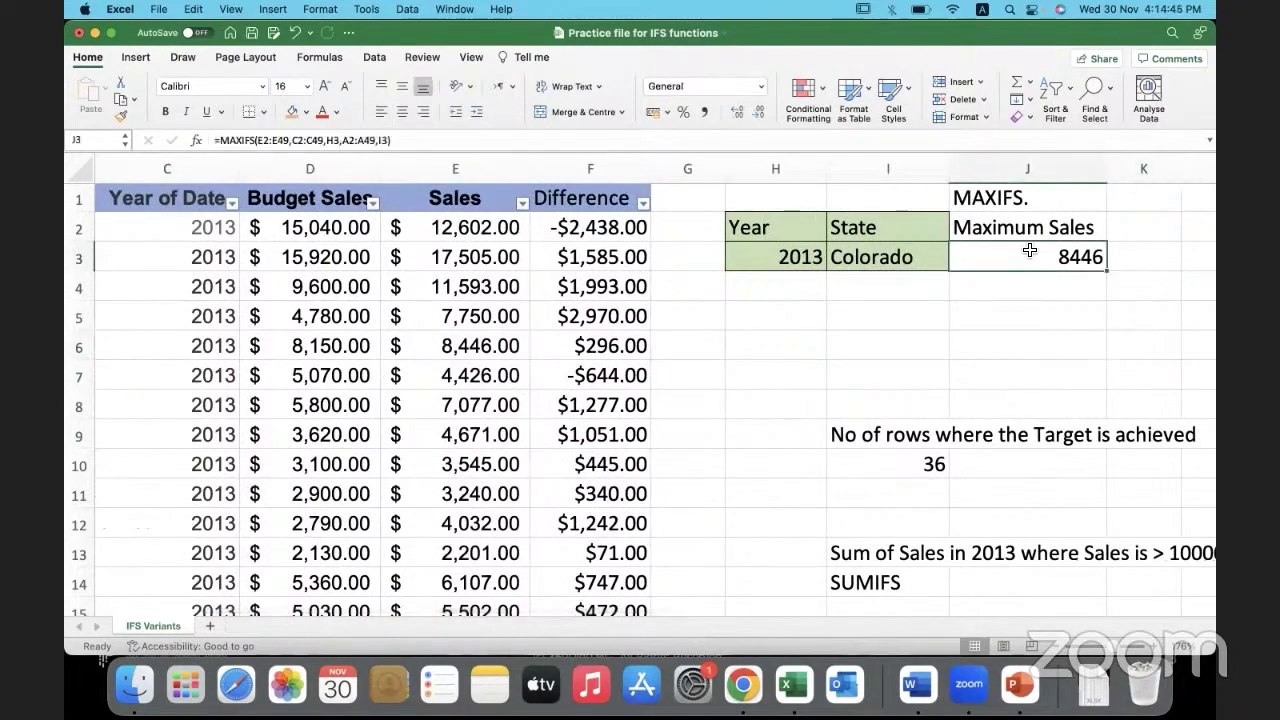